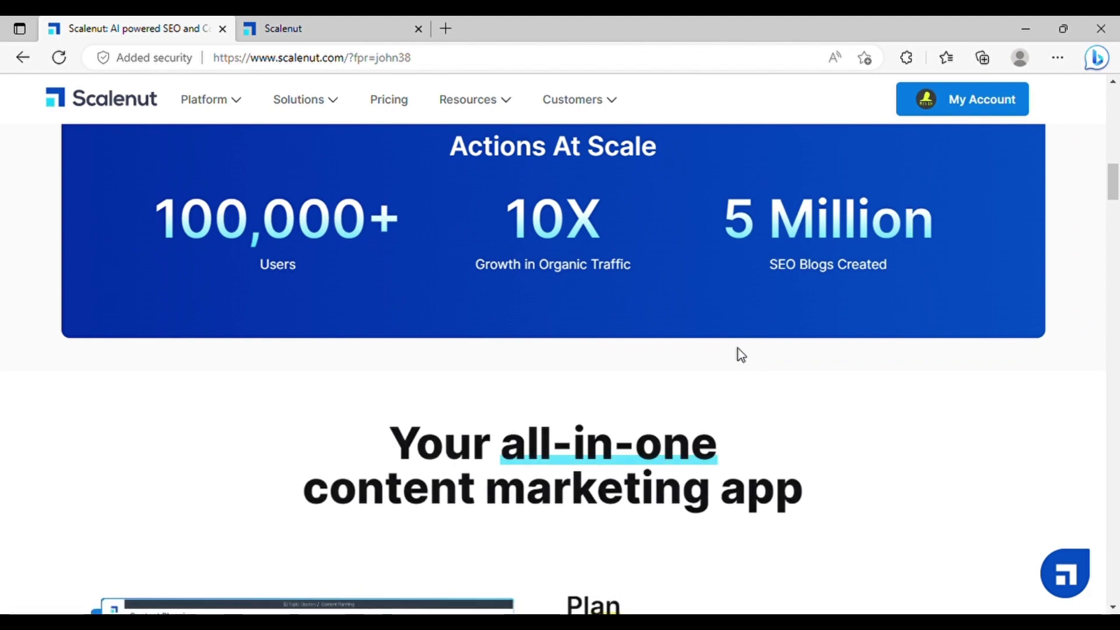
# Step: Look over the Scalenut homepage from the usage statistics through the Optimize section and testimonials to the Cruise Mode feature
pyautogui.scroll(-15, 738, 349)
pyautogui.scroll(-12, 738, 350)
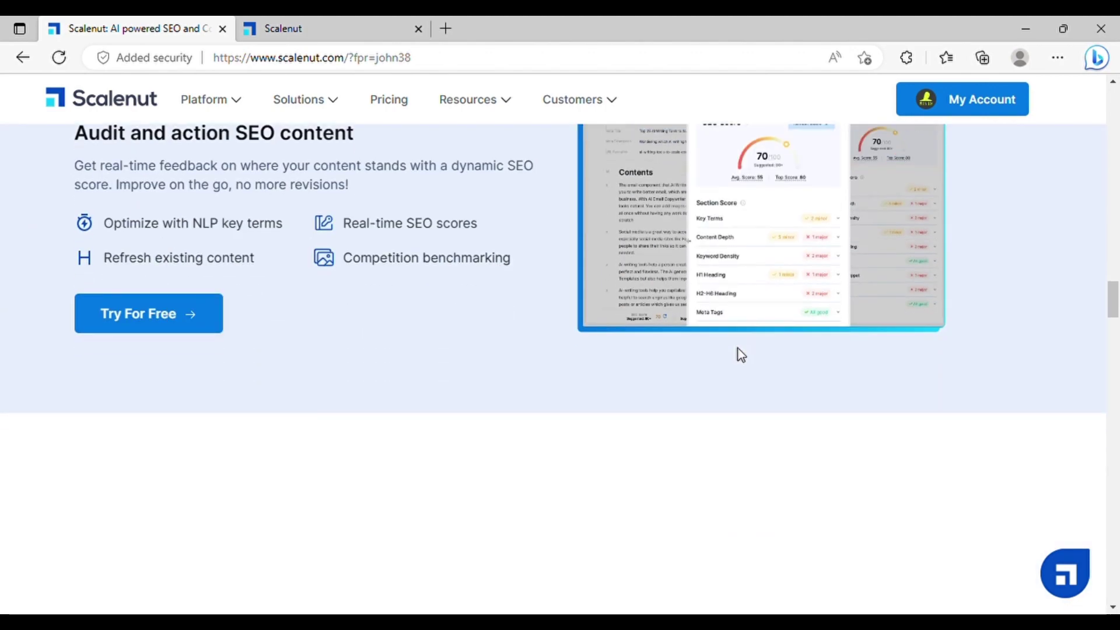
pyautogui.scroll(3, 737, 348)
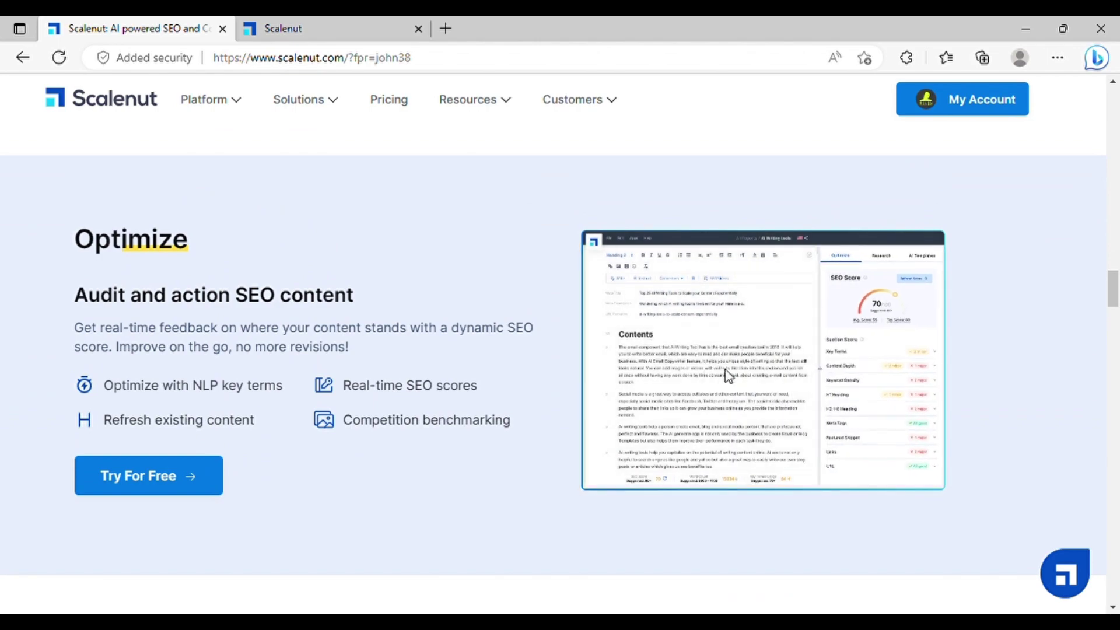
pyautogui.scroll(-15, 729, 377)
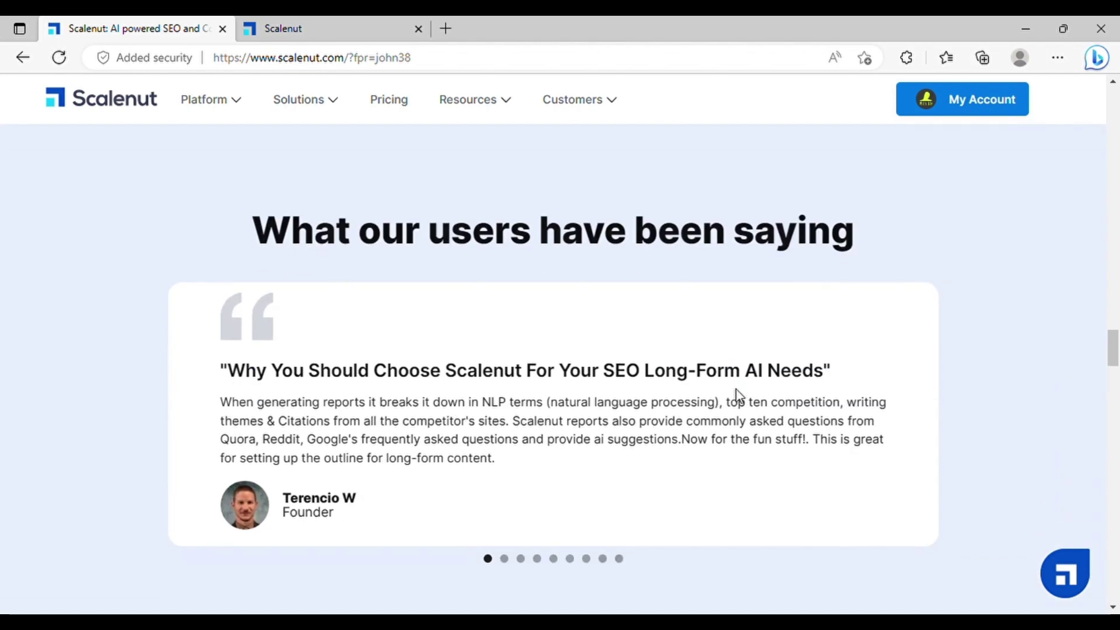
pyautogui.scroll(-8, 735, 389)
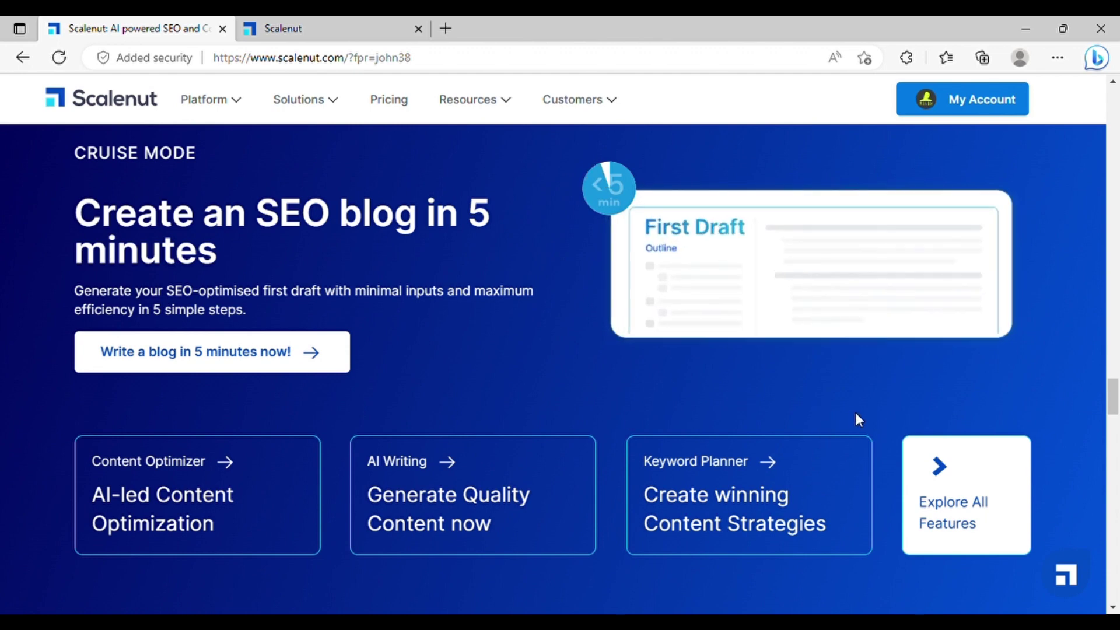
pyautogui.scroll(-10, 858, 419)
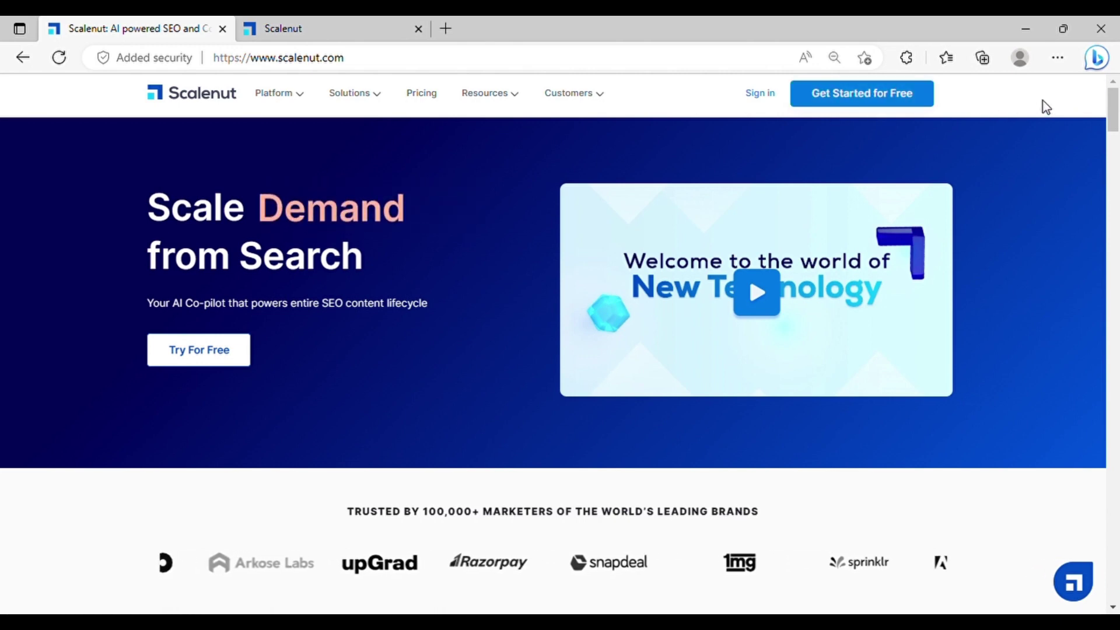
# Step: Examine the homepage's Plan, Research, Create, Optimize and Generate sections, continuing to the Cruise Mode feature overview
pyautogui.scroll(-3, 464, 400)
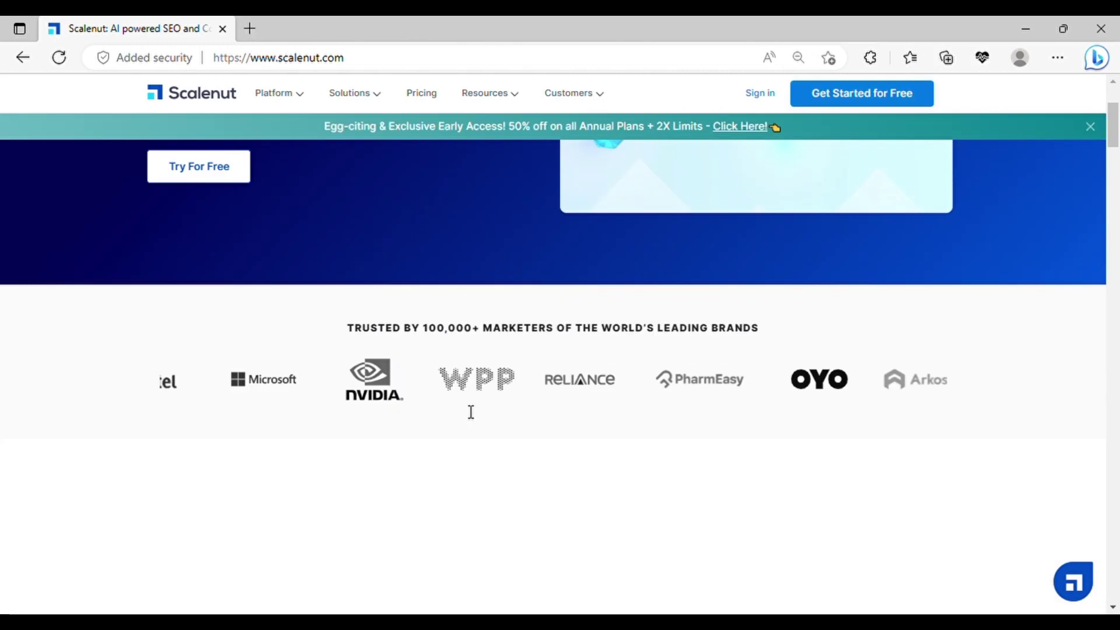
pyautogui.scroll(-5, 471, 412)
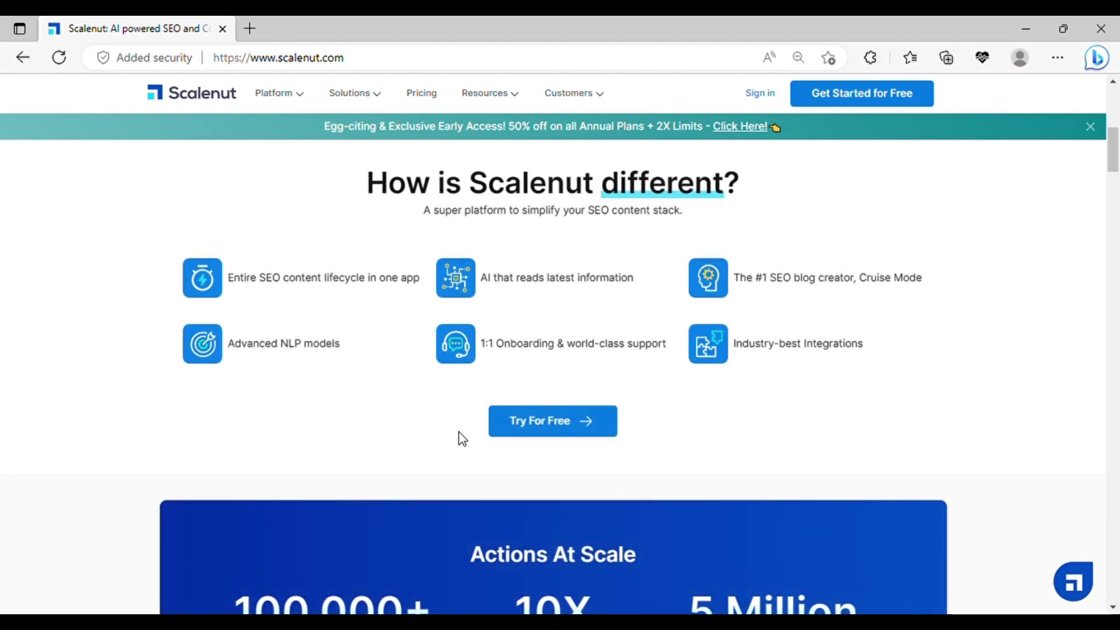
pyautogui.scroll(-10, 464, 441)
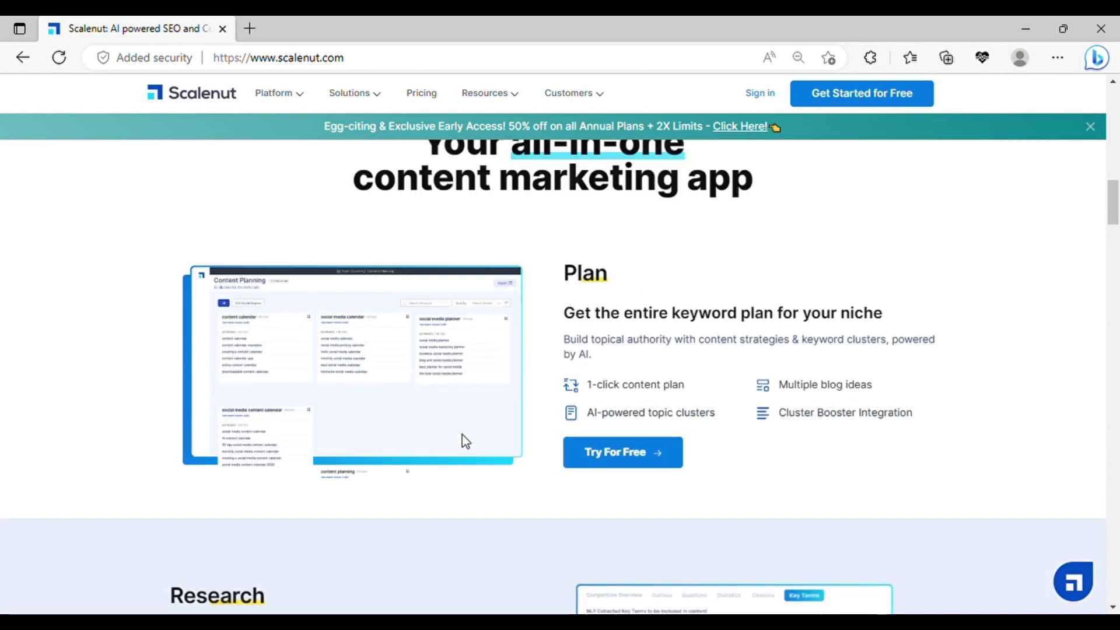
pyautogui.scroll(-5, 465, 441)
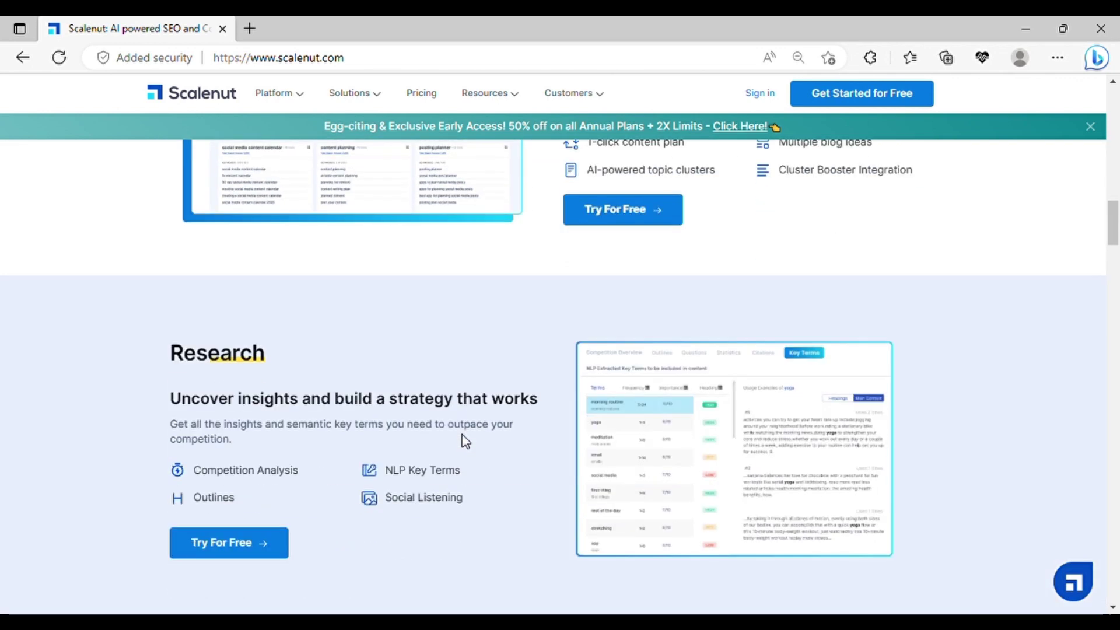
pyautogui.scroll(-5, 464, 442)
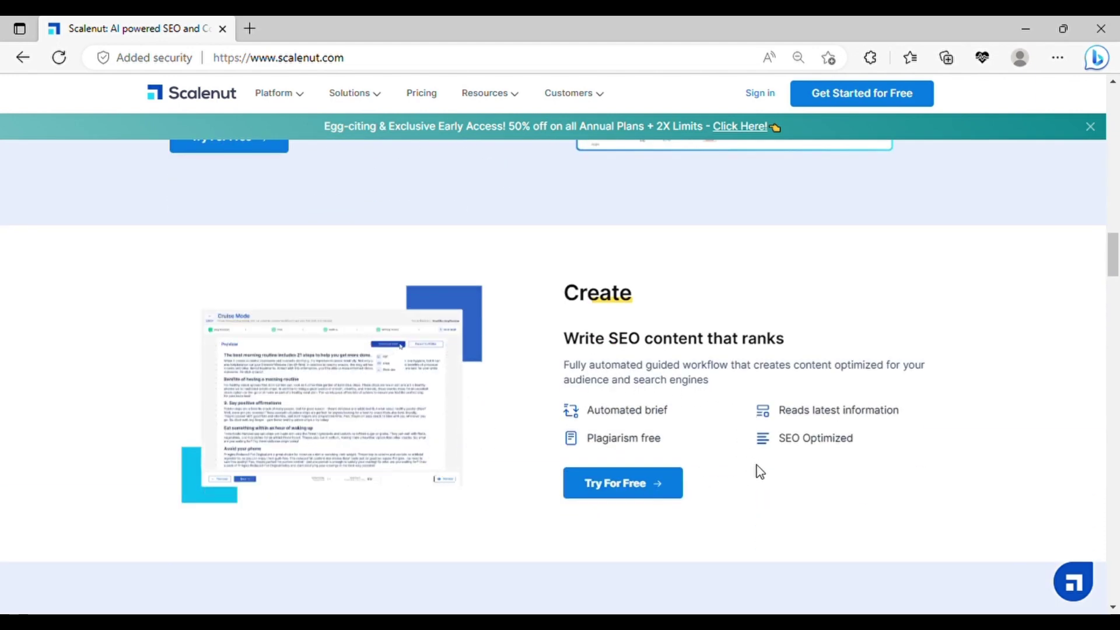
pyautogui.scroll(-6, 759, 471)
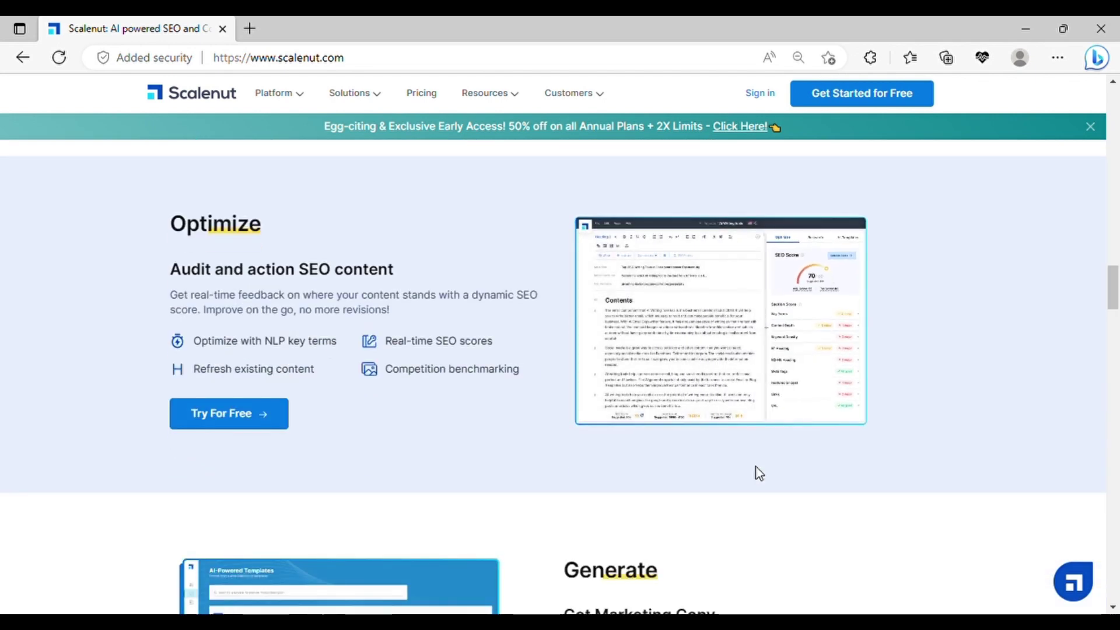
pyautogui.scroll(-6, 758, 472)
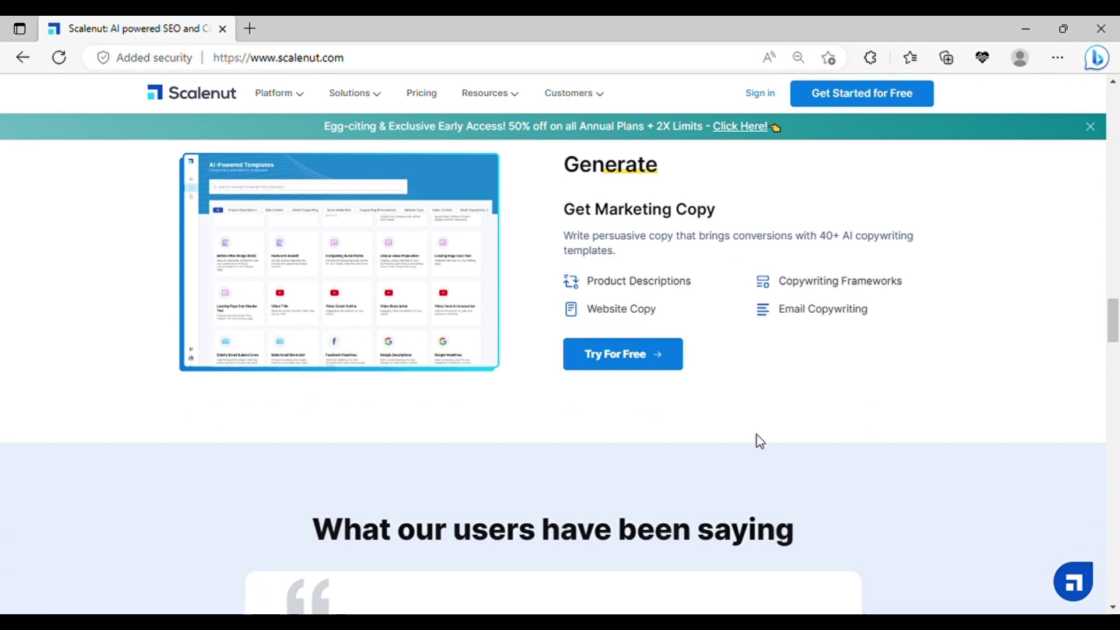
pyautogui.scroll(1, 758, 437)
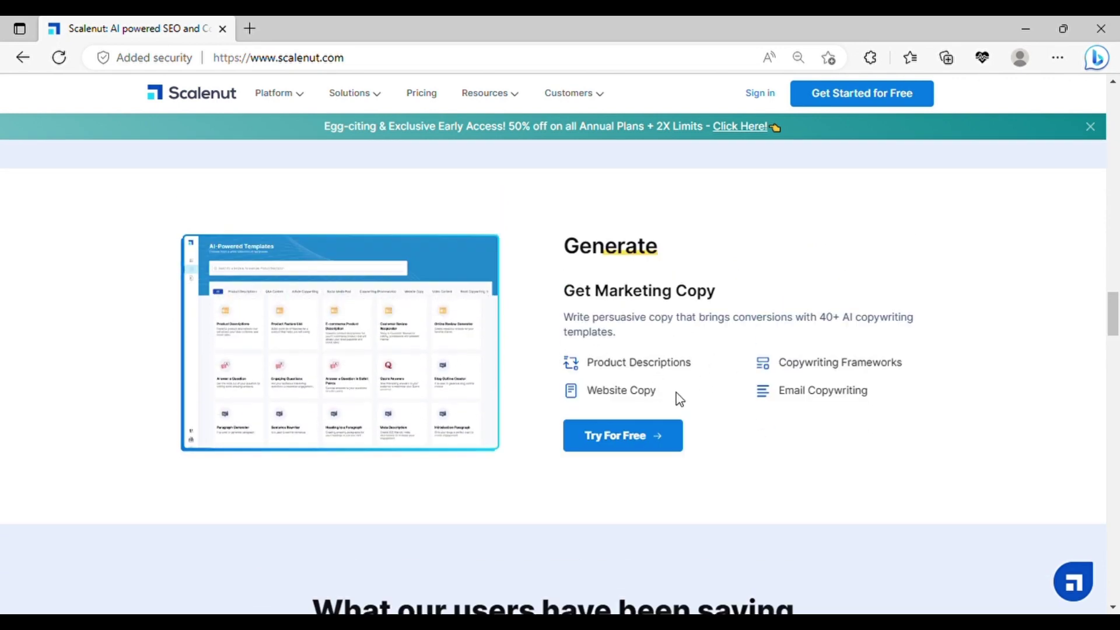
pyautogui.scroll(-12, 679, 400)
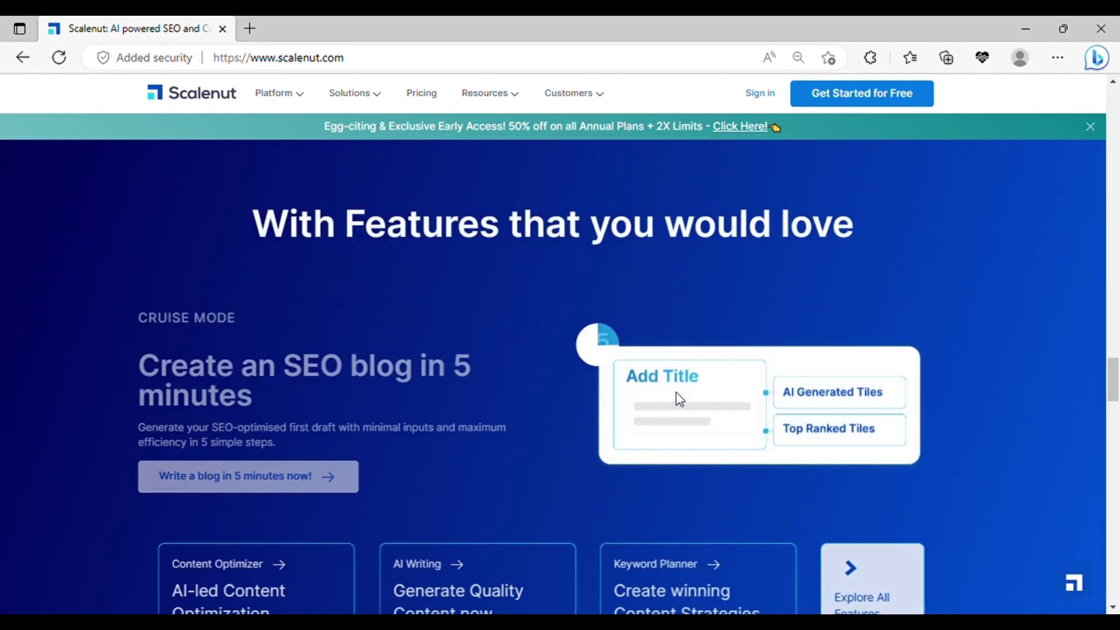
pyautogui.scroll(-1, 680, 399)
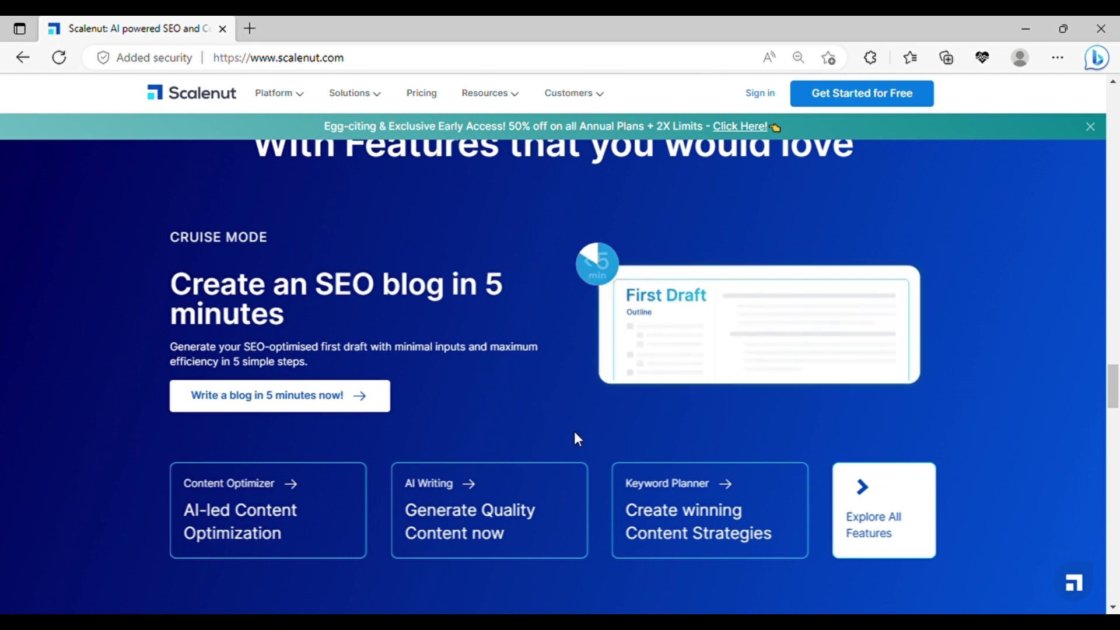
# Step: Go back over the homepage's feature sections up to the opening banner, and review Plan, Research and Create again
pyautogui.scroll(6, 578, 439)
pyautogui.scroll(15, 582, 460)
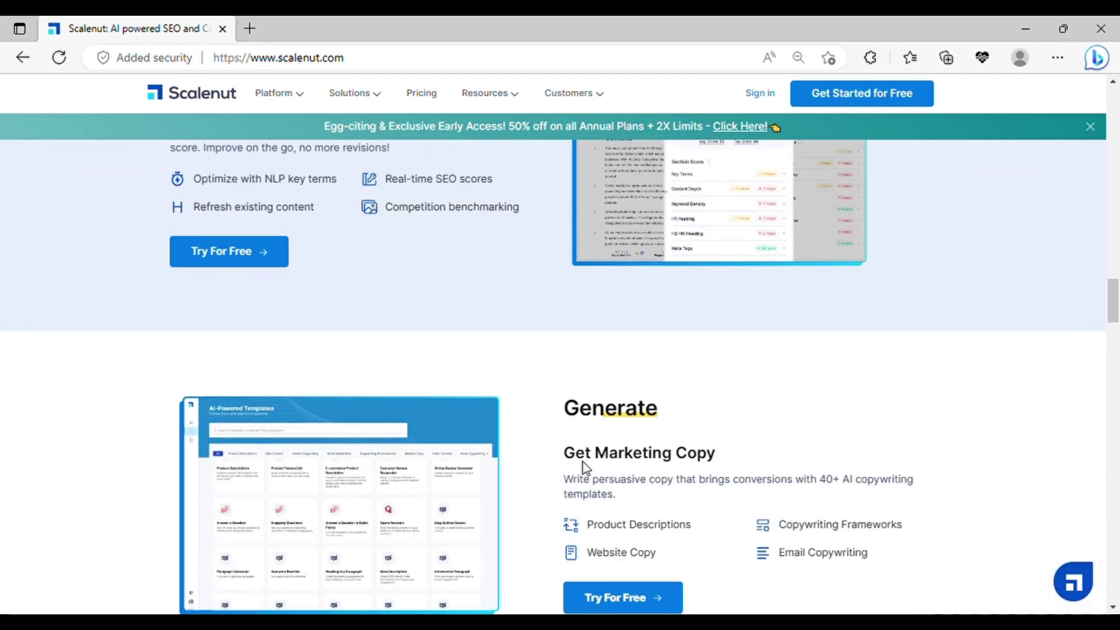
pyautogui.scroll(7, 585, 467)
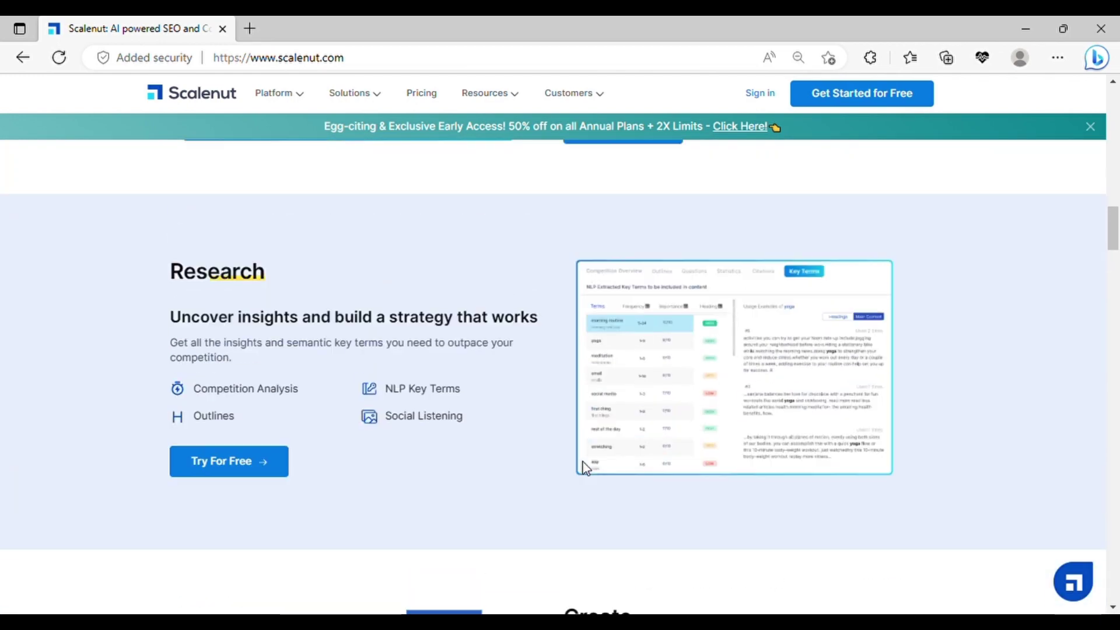
pyautogui.scroll(5, 585, 467)
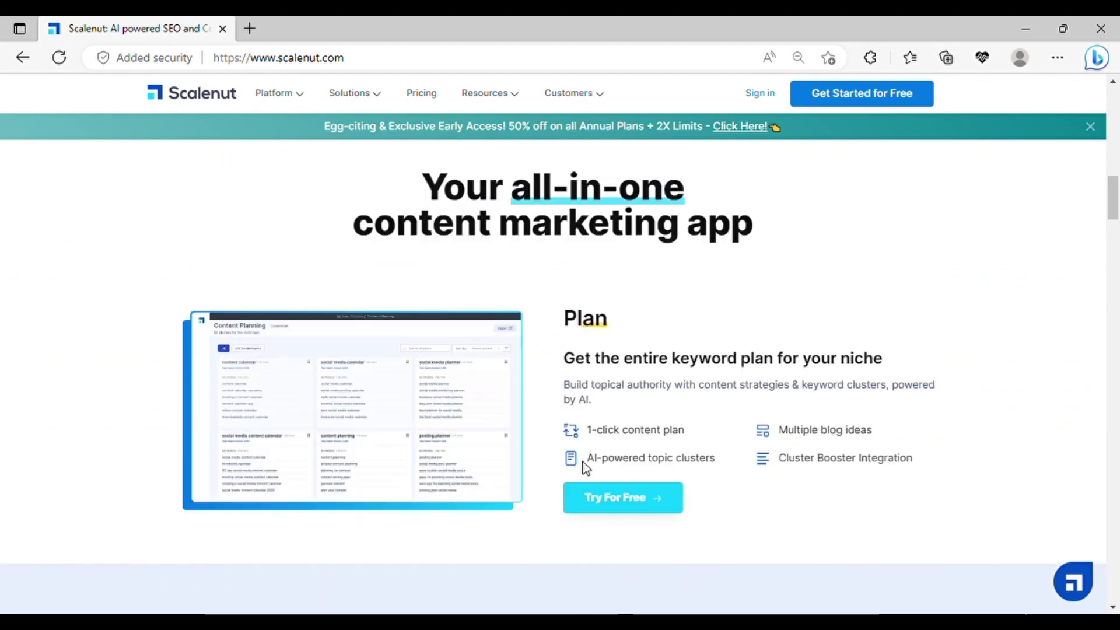
pyautogui.scroll(6, 586, 468)
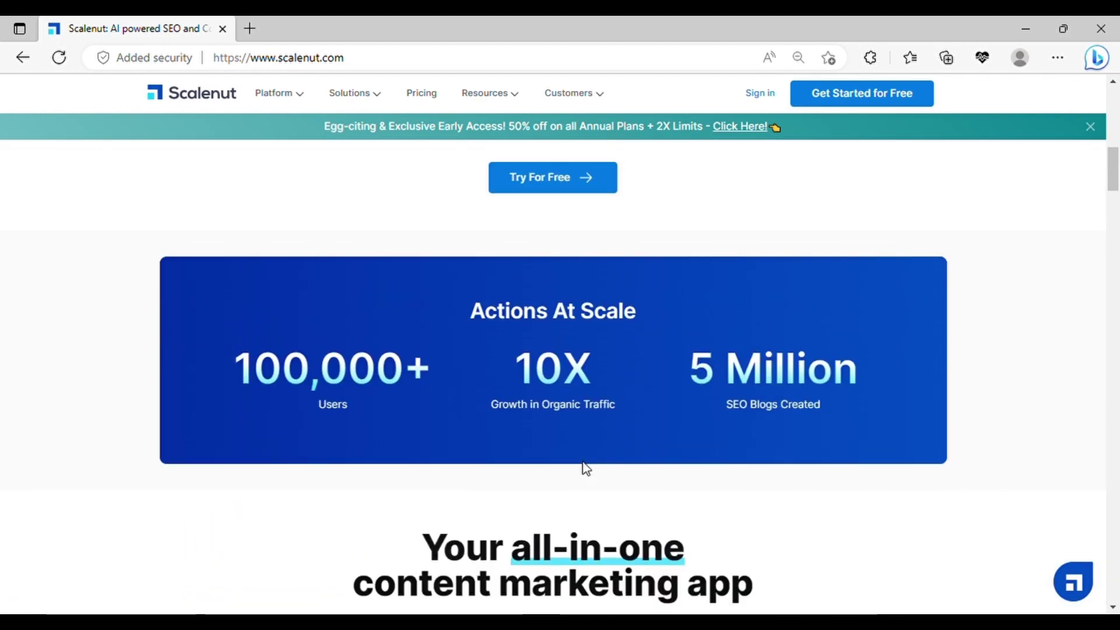
pyautogui.scroll(3, 586, 469)
pyautogui.scroll(10, 591, 468)
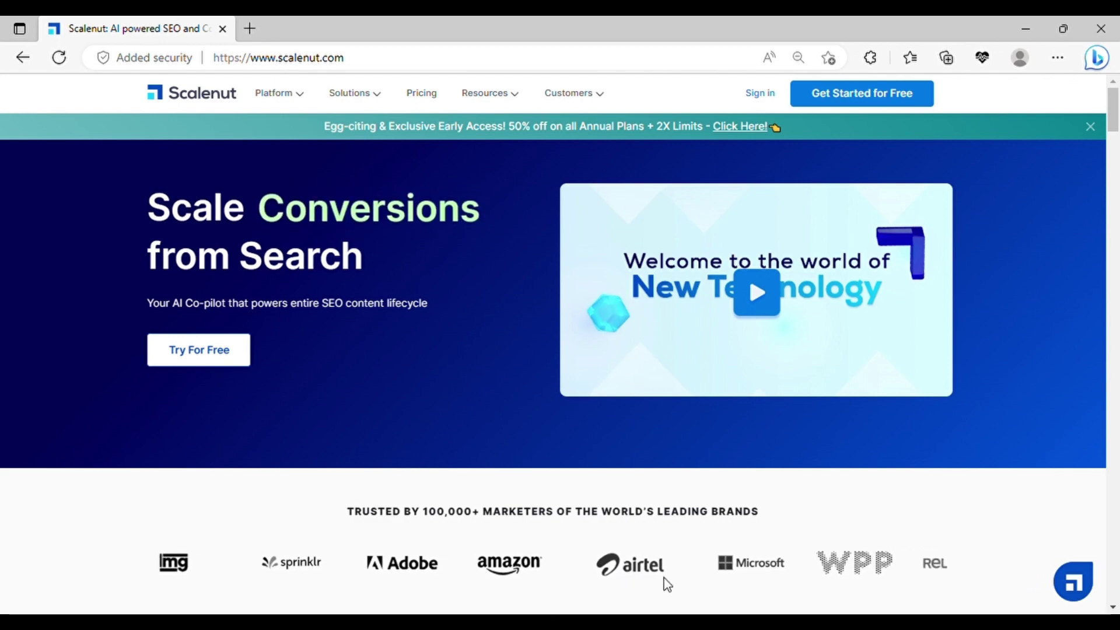
pyautogui.scroll(-15, 688, 570)
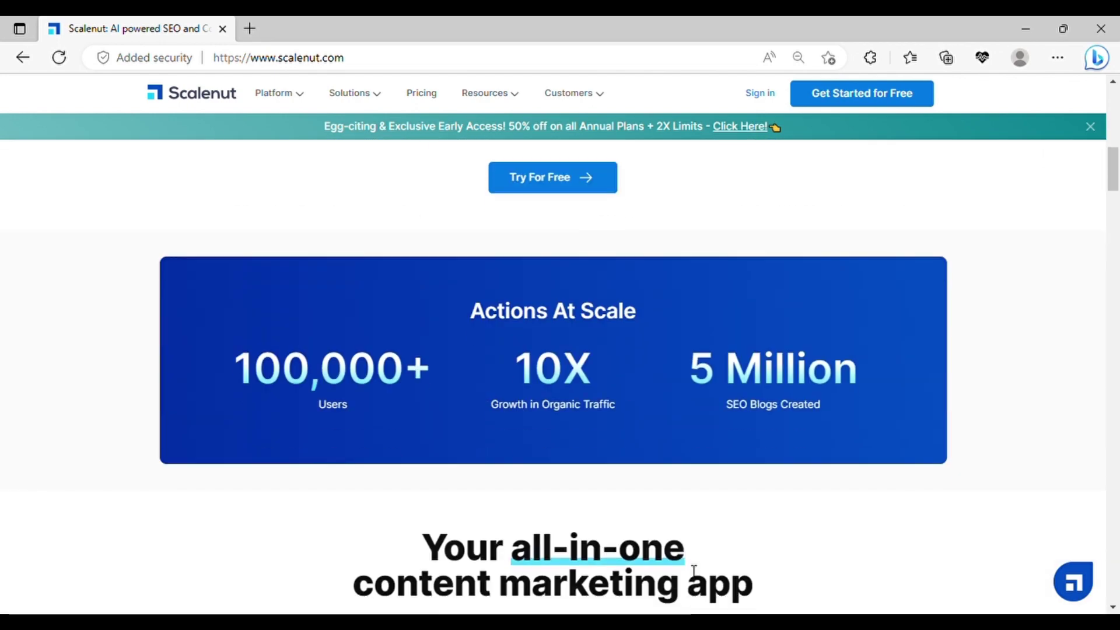
pyautogui.scroll(-4, 694, 571)
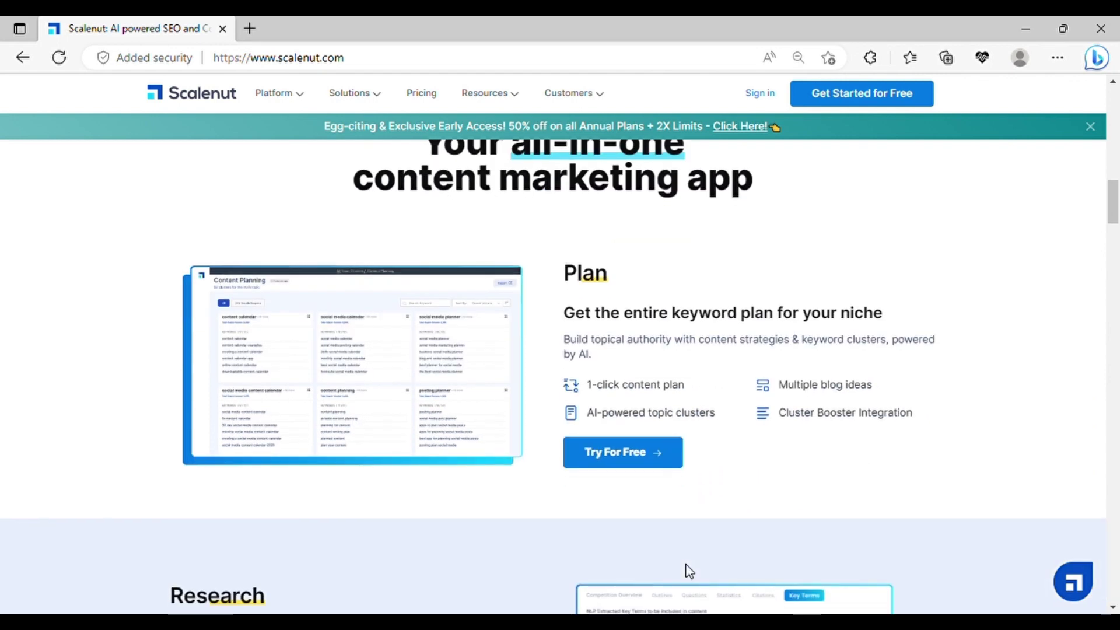
pyautogui.scroll(-7, 688, 571)
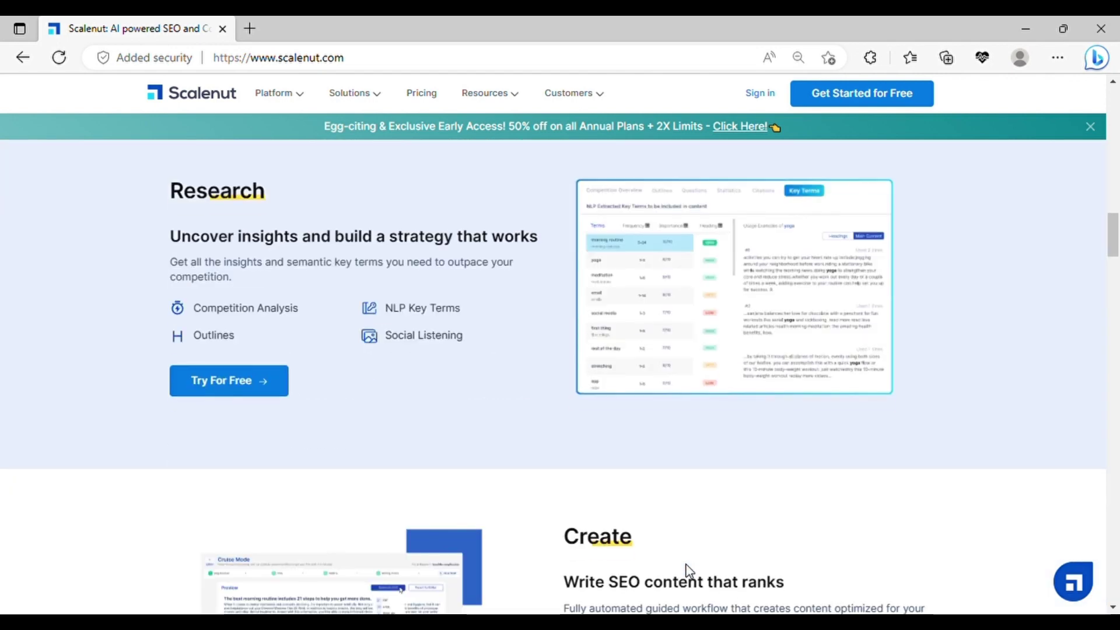
pyautogui.scroll(-1, 689, 570)
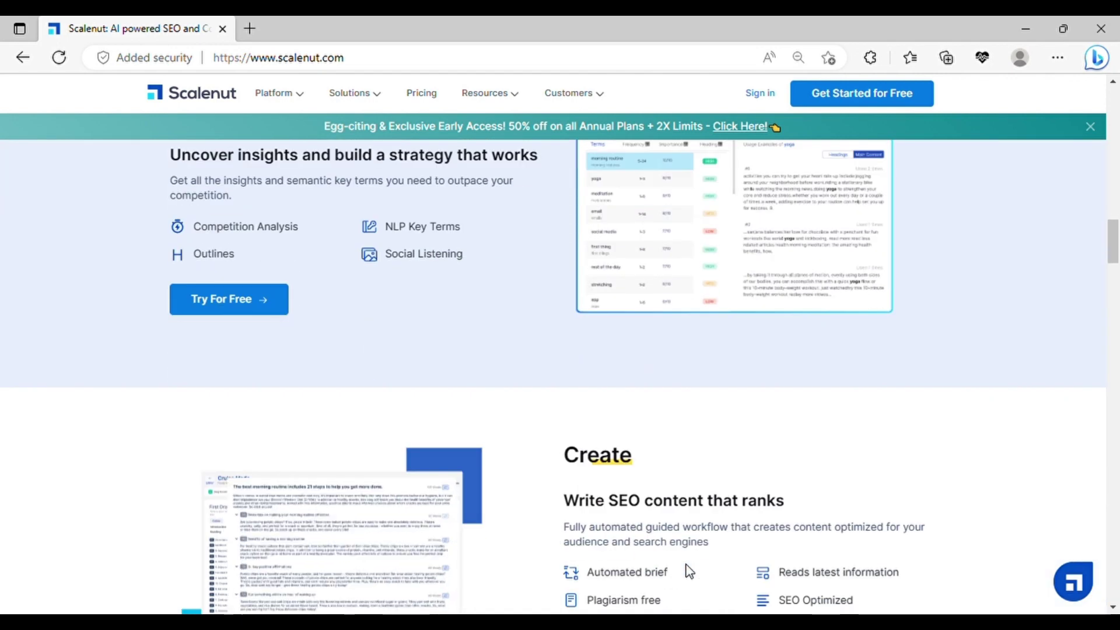
pyautogui.scroll(3, 688, 570)
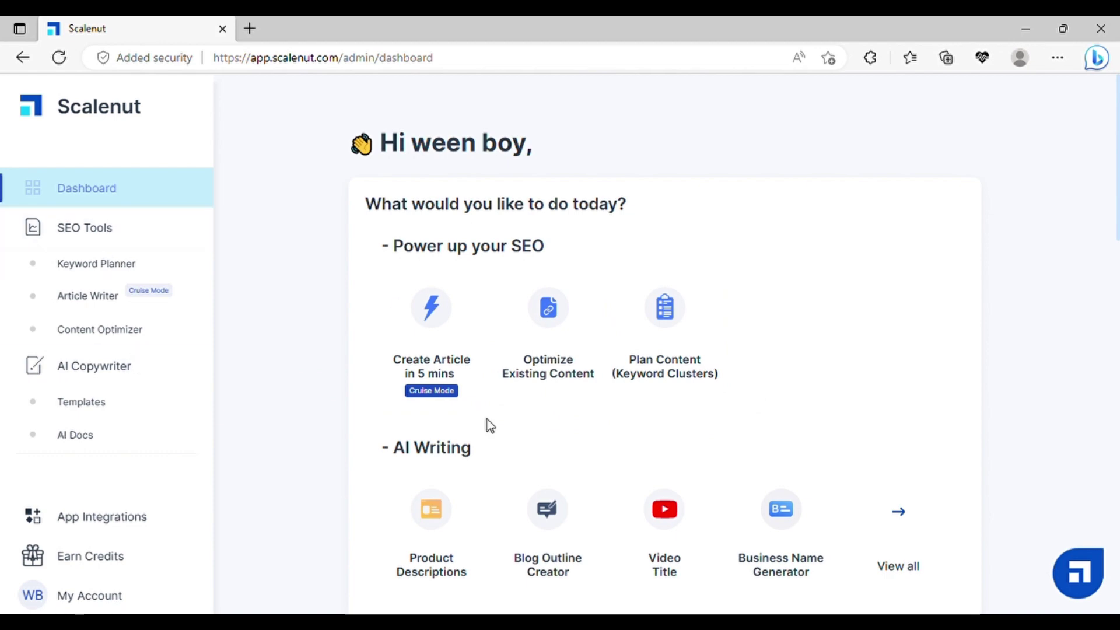
# Step: Start a Cruise Mode article from the dashboard with the suggested keyword Content Marketing
pyautogui.scroll(-7, 327, 449)
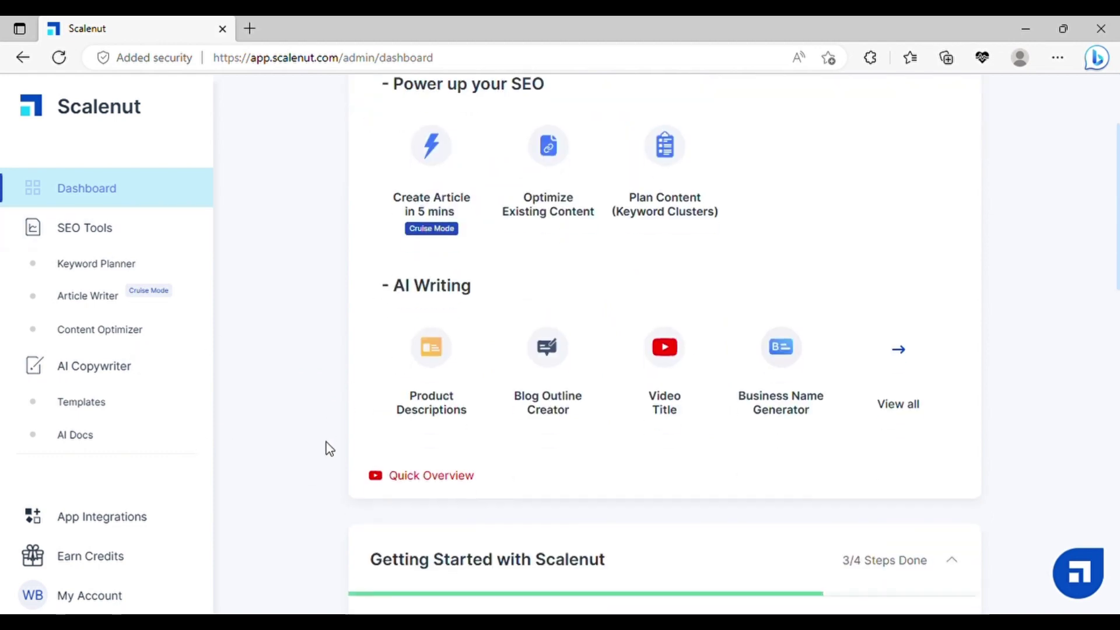
pyautogui.scroll(7, 326, 449)
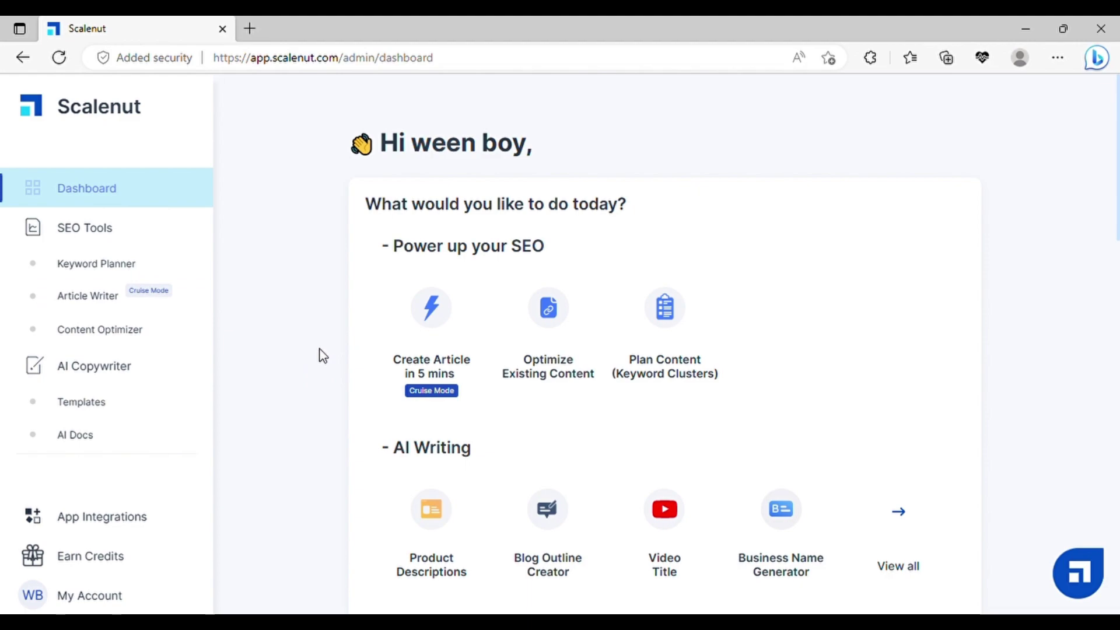
pyautogui.scroll(-15, 321, 353)
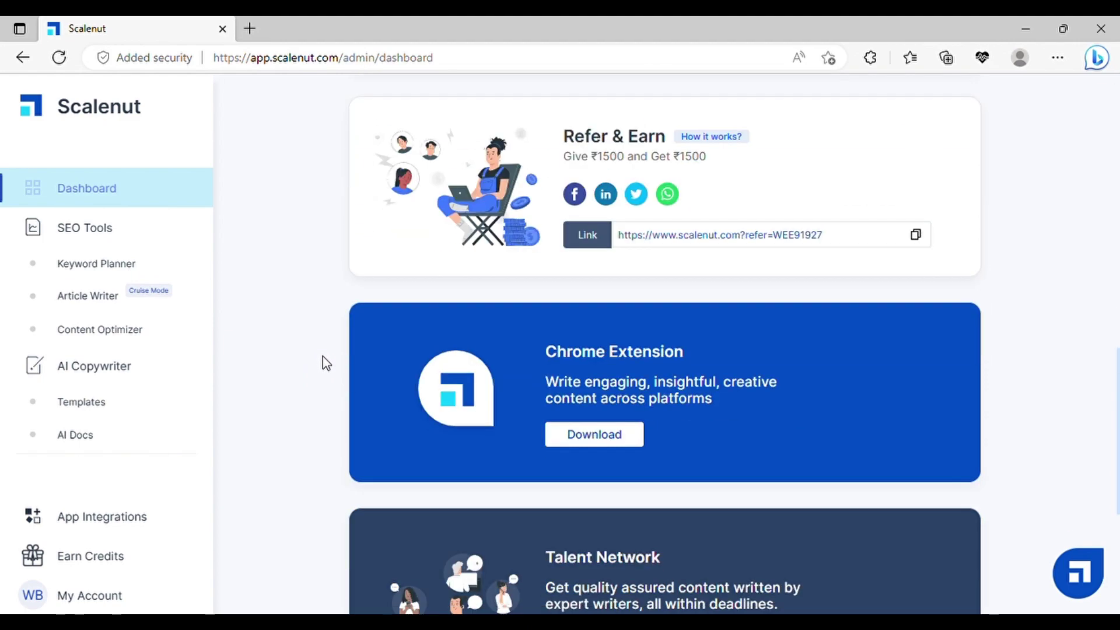
pyautogui.scroll(2, 323, 357)
pyautogui.scroll(13, 323, 357)
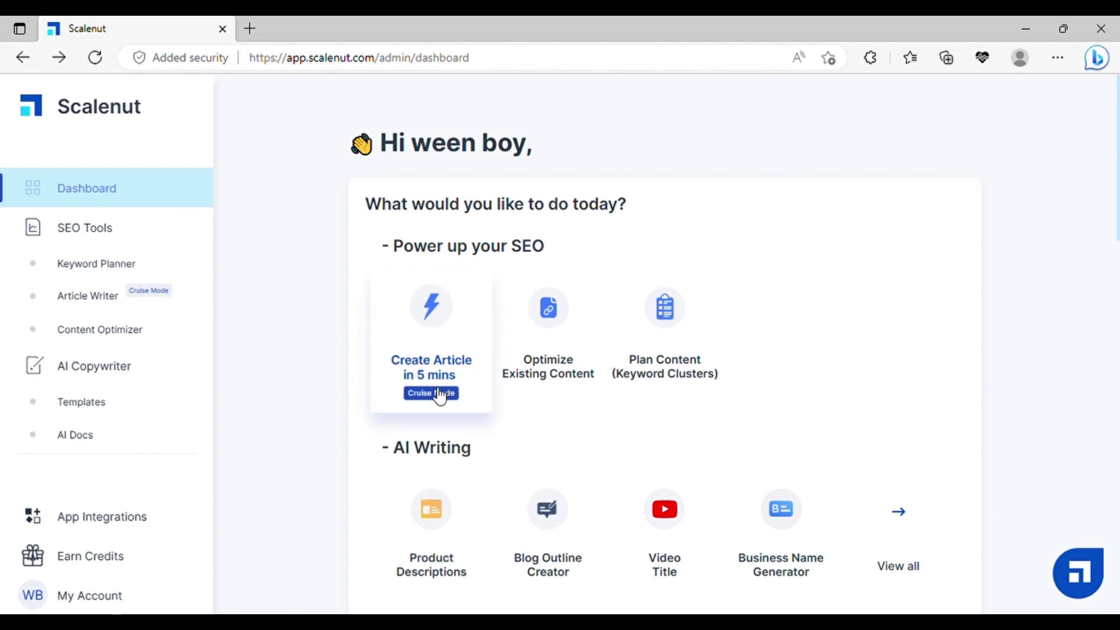
pyautogui.click(436, 357)
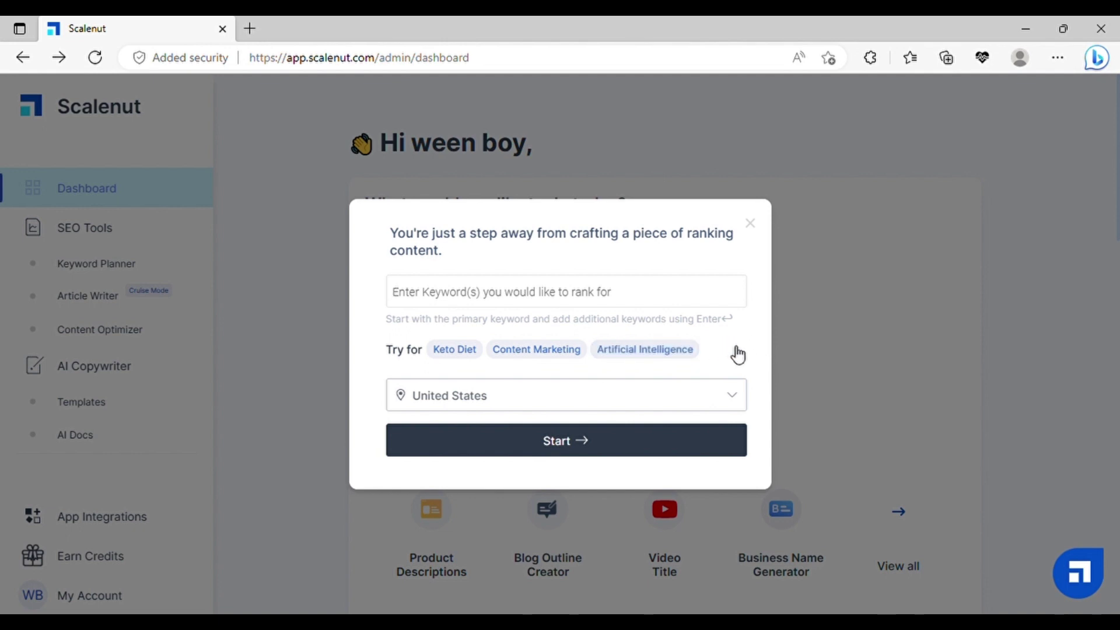
pyautogui.click(566, 350)
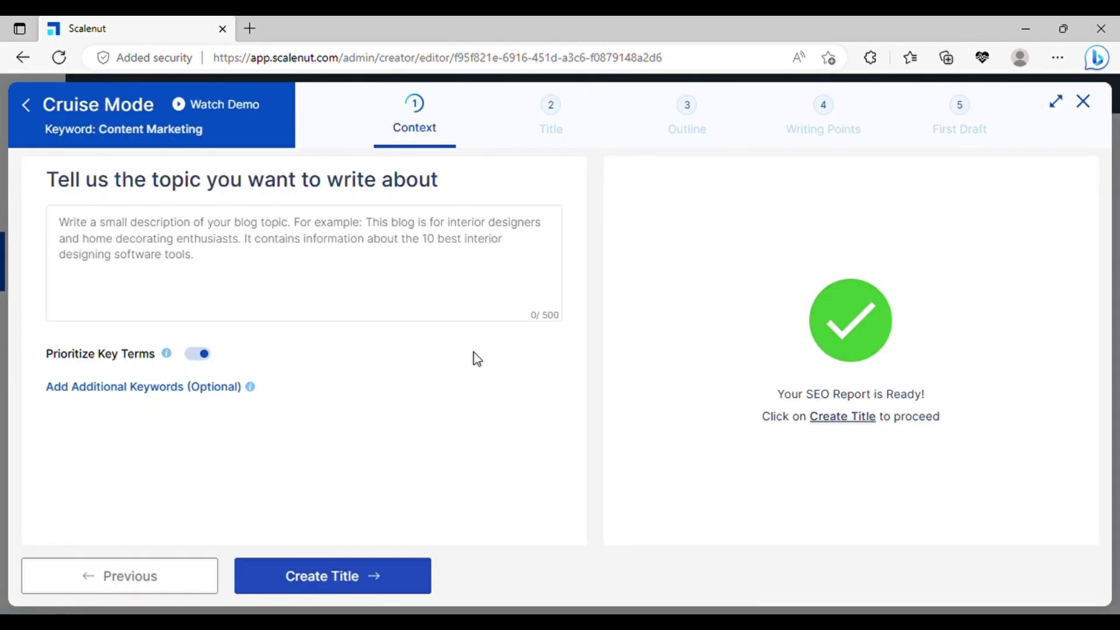
# Step: Describe the topic as "The Power of Content: How Content Marketing Can Boost Your Business" and proceed to title creation
pyautogui.click(148, 250)
pyautogui.write('The Power of Content: How Content Marketing Can Boost Your Business')
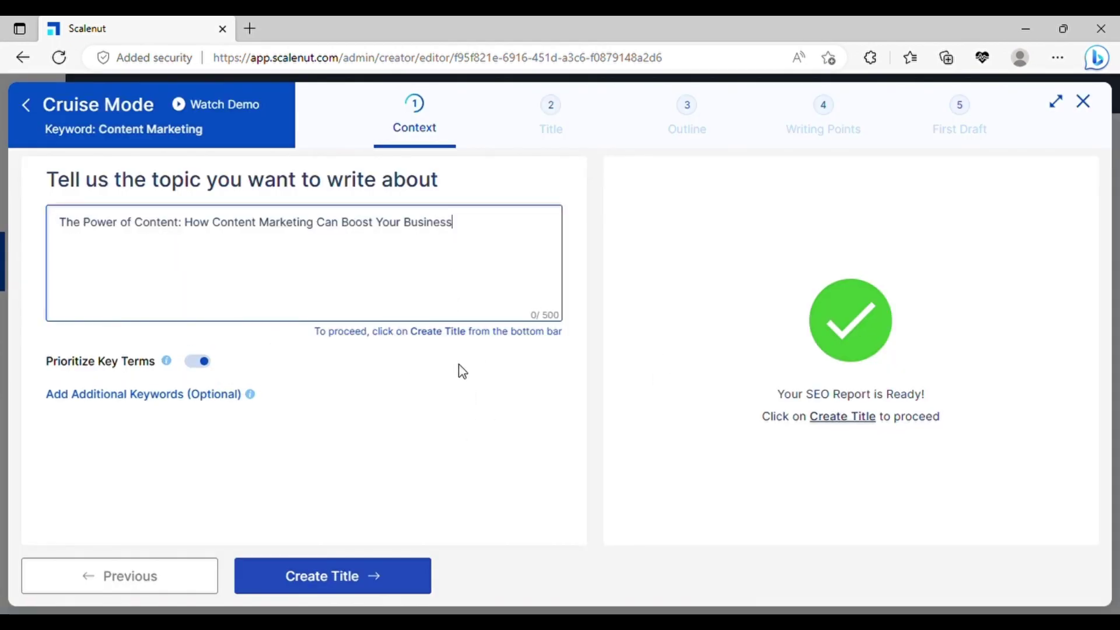
pyautogui.click(407, 582)
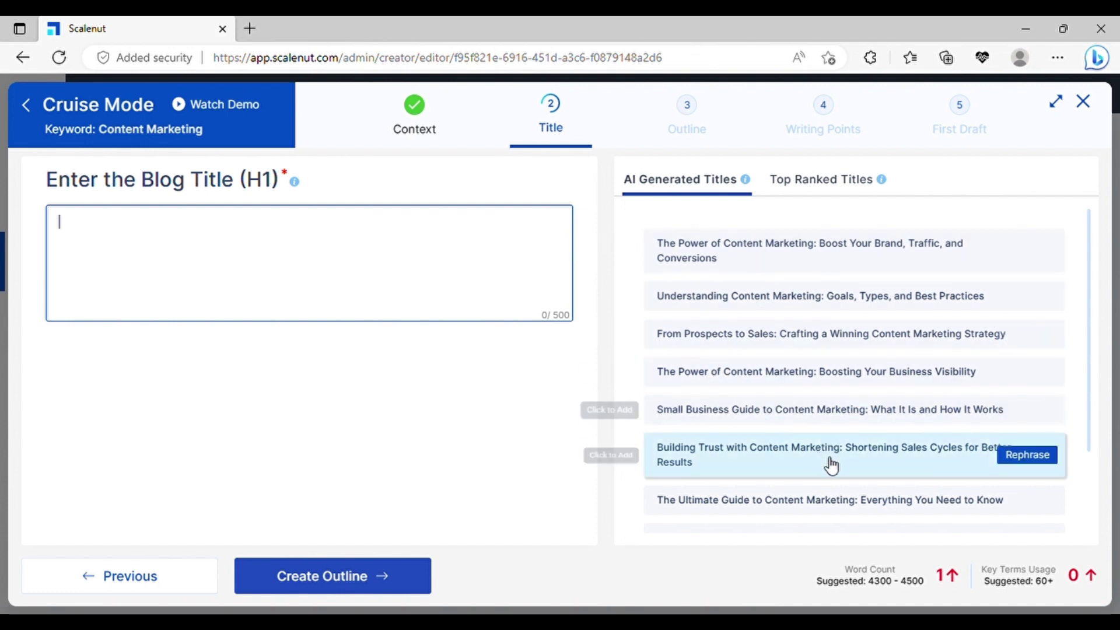
# Step: Use the top-ranked title "The Ultimate Guide to Content Marketing in 2023" as the blog title and create the outline
pyautogui.click(827, 179)
pyautogui.click(755, 282)
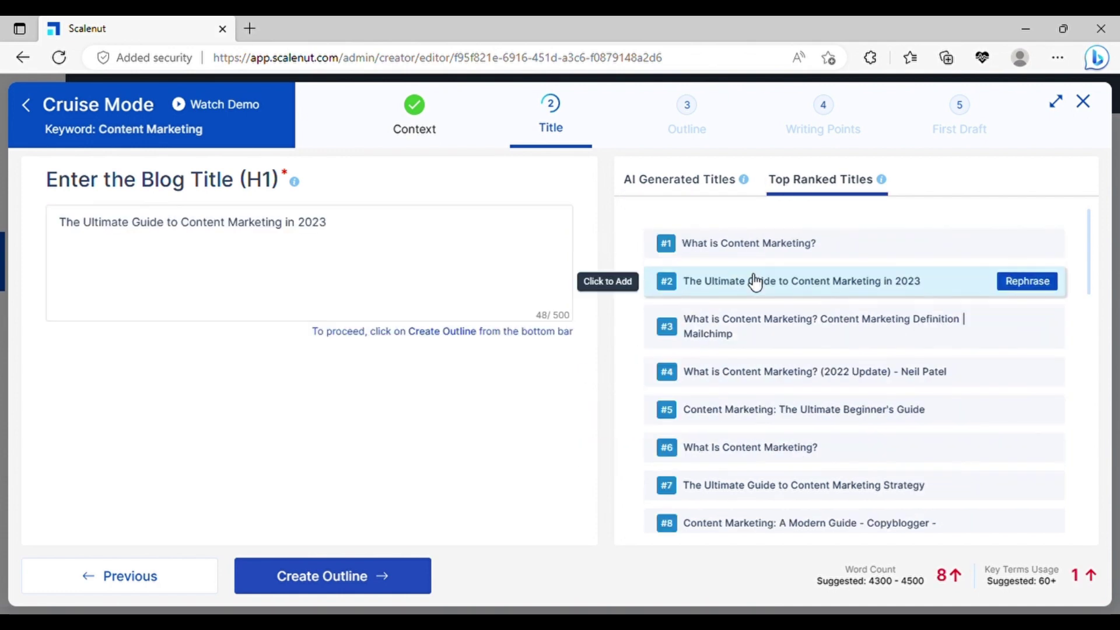
pyautogui.click(362, 584)
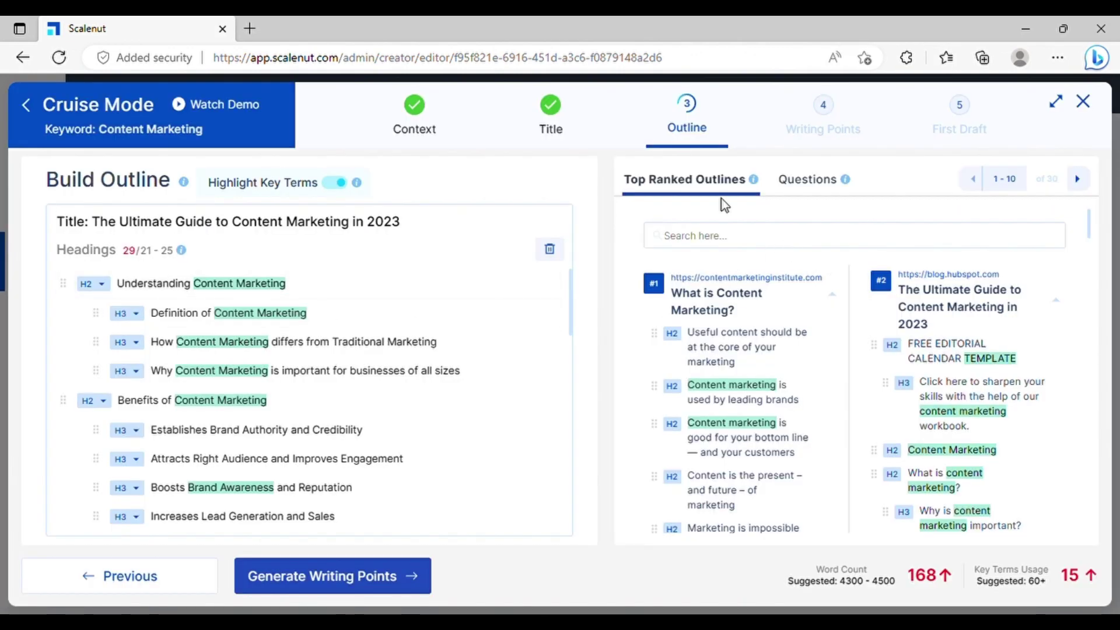
# Step: Review the top-ranked competitor outlines and generate writing points from the built outline
pyautogui.scroll(-7, 757, 425)
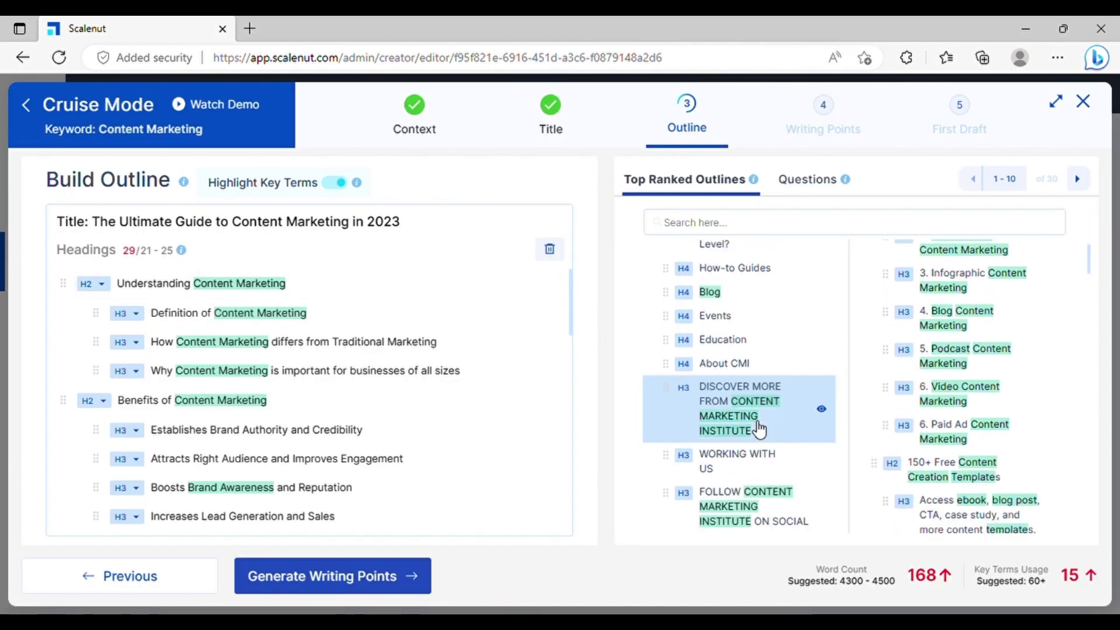
pyautogui.scroll(-3, 757, 430)
pyautogui.scroll(9, 762, 425)
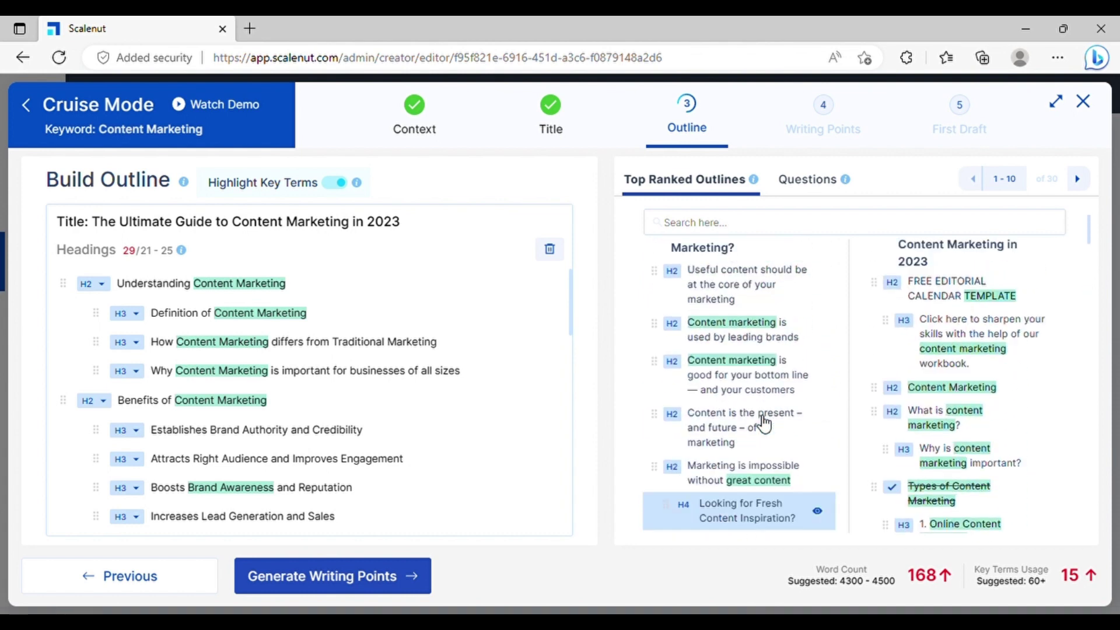
pyautogui.scroll(2, 764, 424)
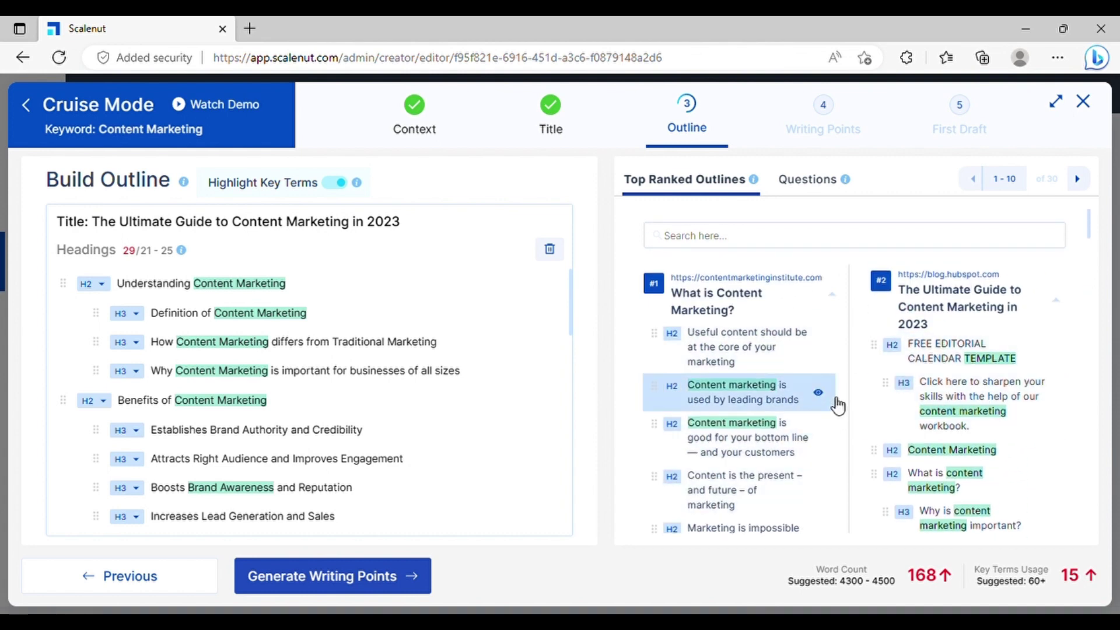
pyautogui.click(408, 577)
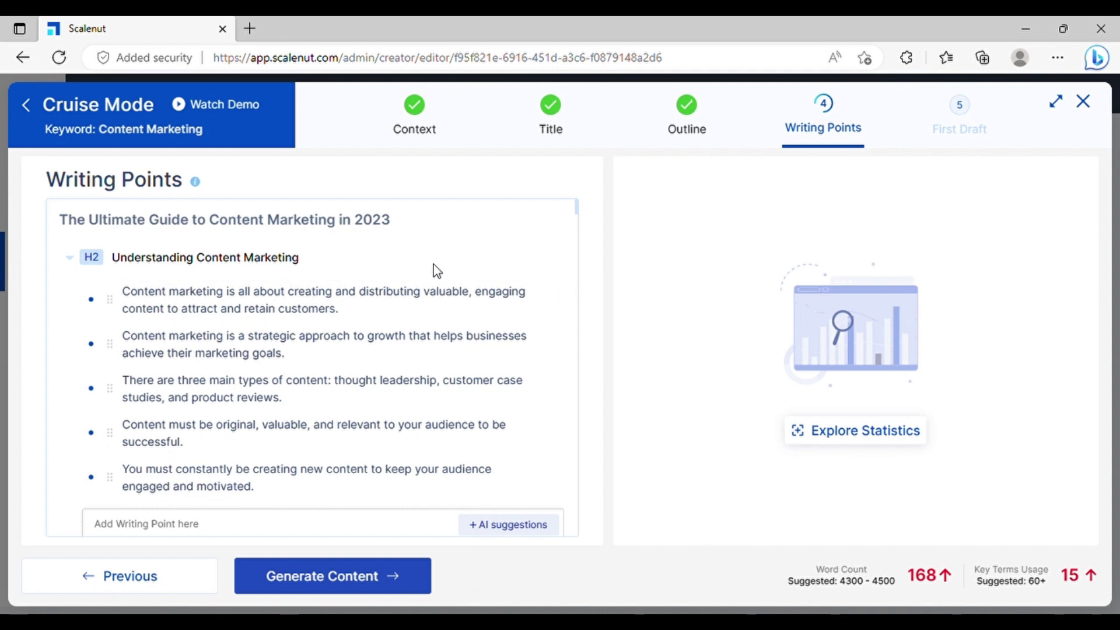
# Step: Check the writing points down to the Benefits of Content Marketing section and generate the first draft
pyautogui.scroll(-3, 327, 419)
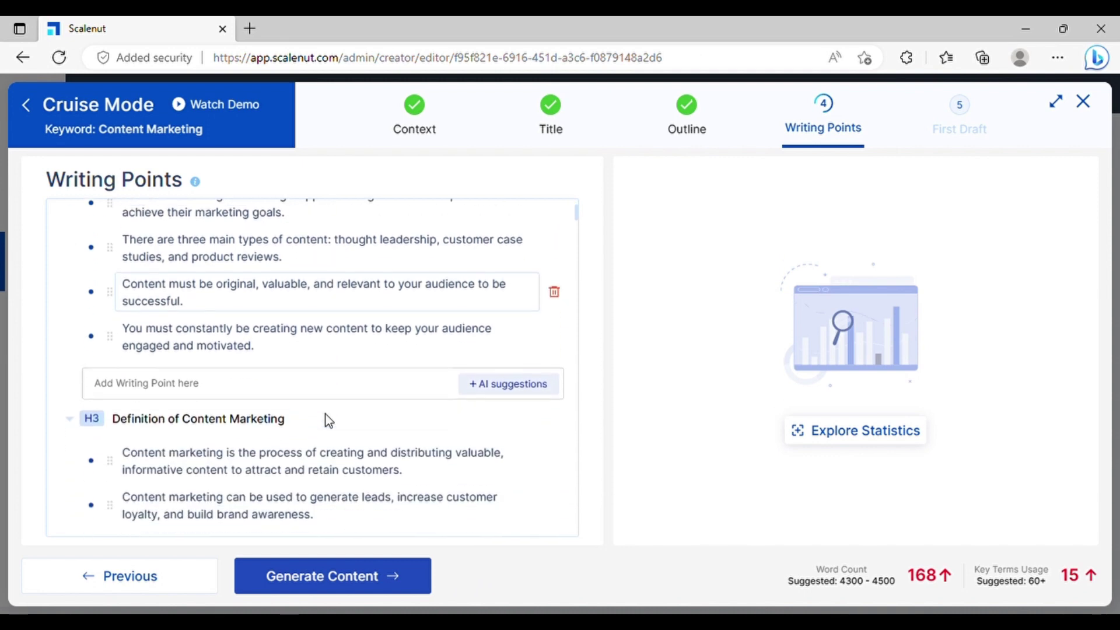
pyautogui.scroll(-5, 328, 419)
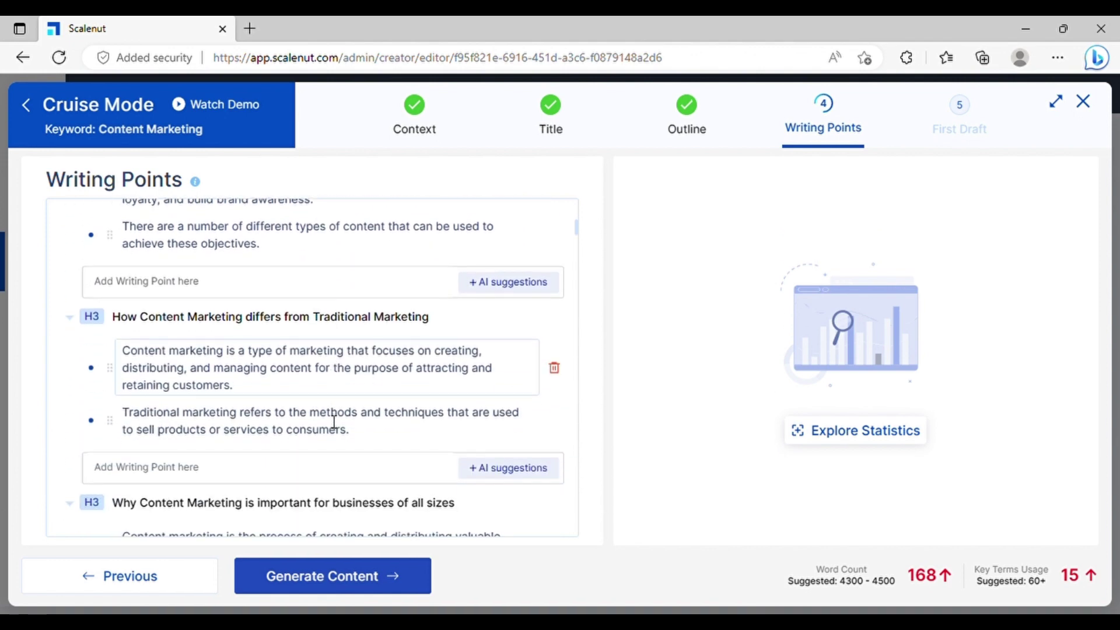
pyautogui.scroll(-6, 307, 431)
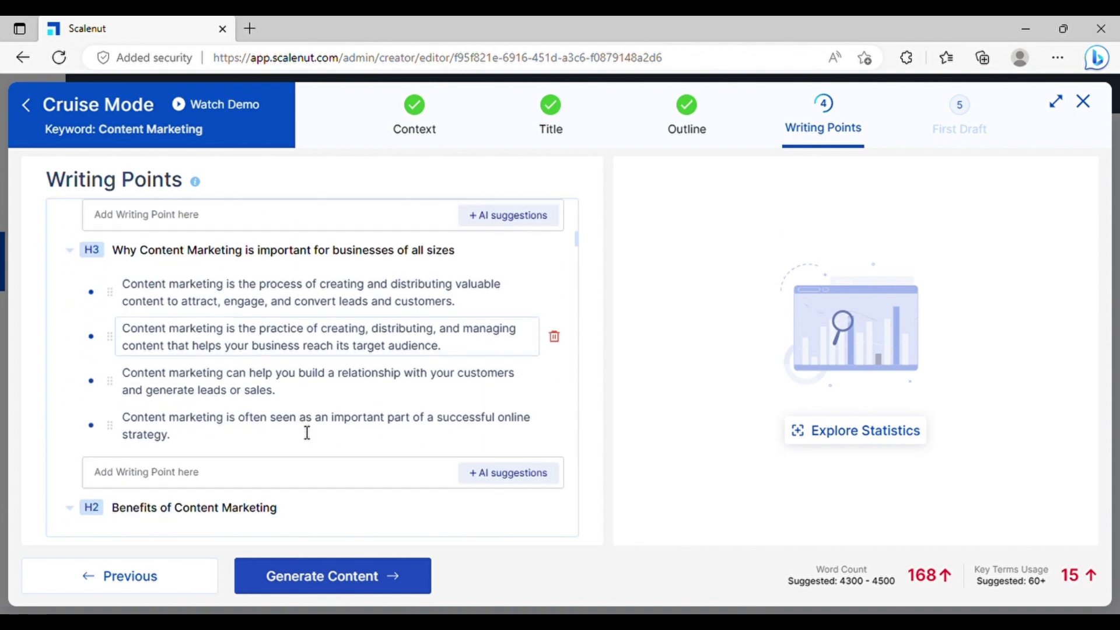
pyautogui.scroll(-2, 307, 432)
pyautogui.scroll(-1, 263, 496)
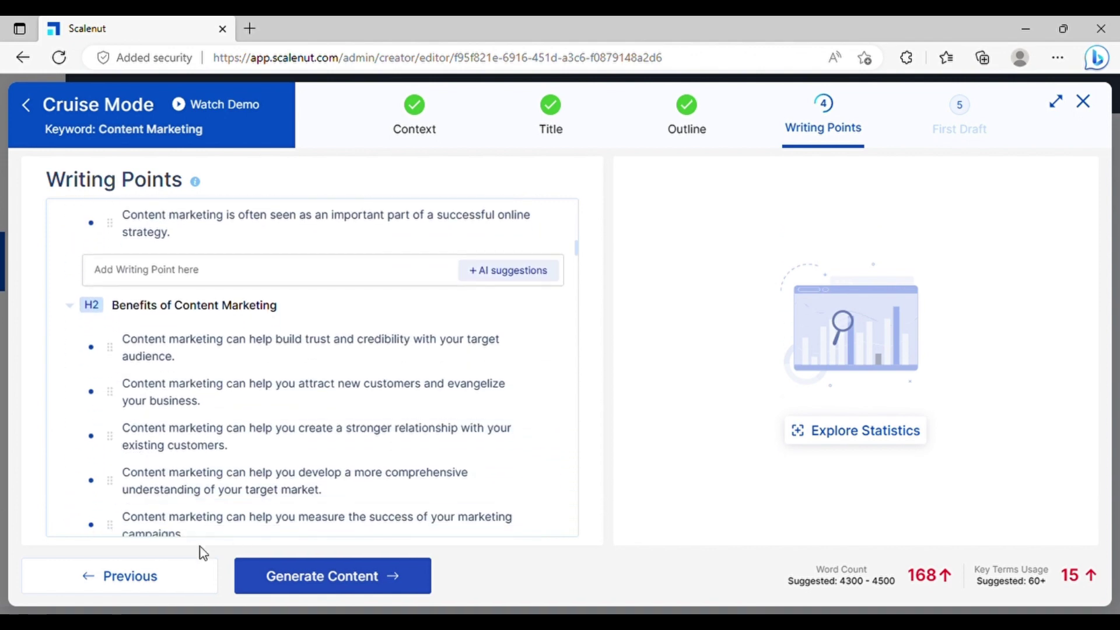
pyautogui.scroll(-4, 512, 450)
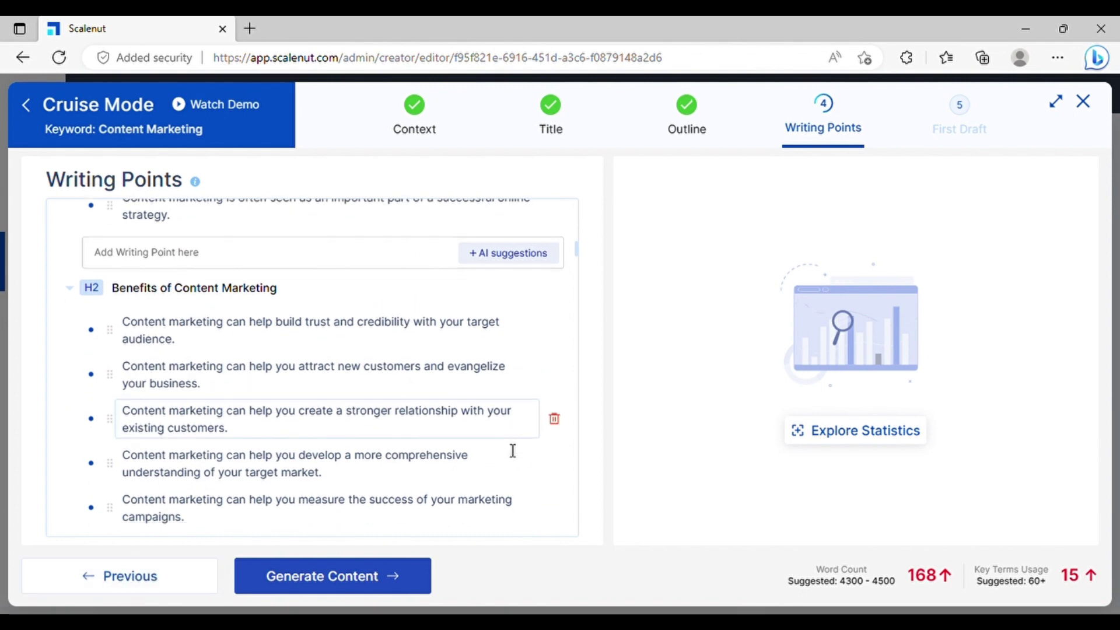
pyautogui.scroll(5, 512, 450)
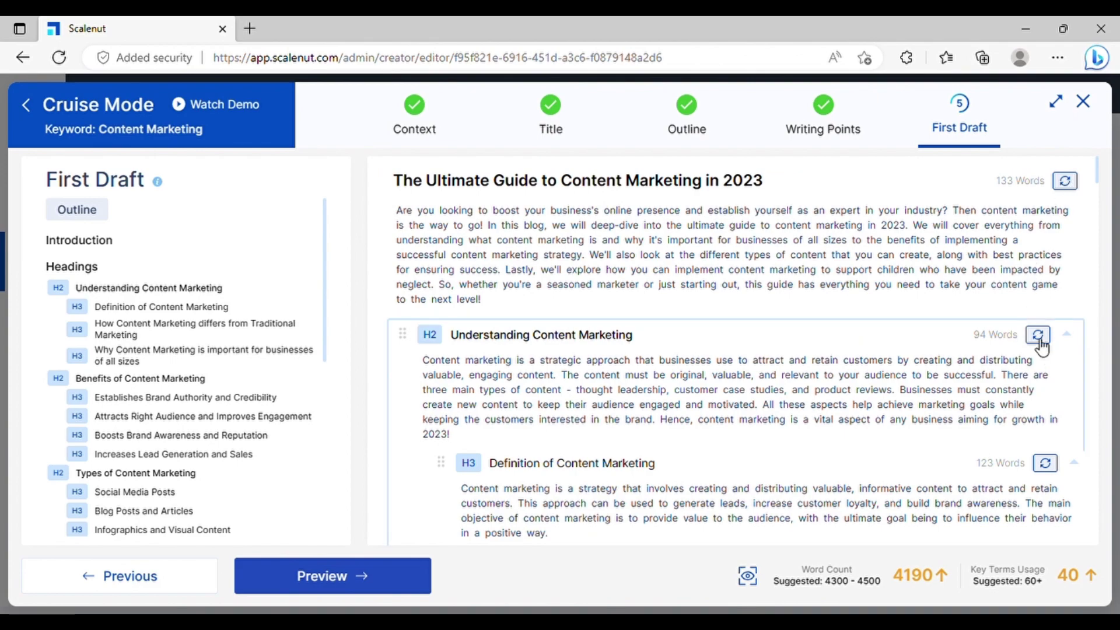
# Step: Preview the first draft, read through its sections and export the article to the editor
pyautogui.click(333, 575)
pyautogui.scroll(-5, 618, 392)
pyautogui.scroll(-15, 618, 399)
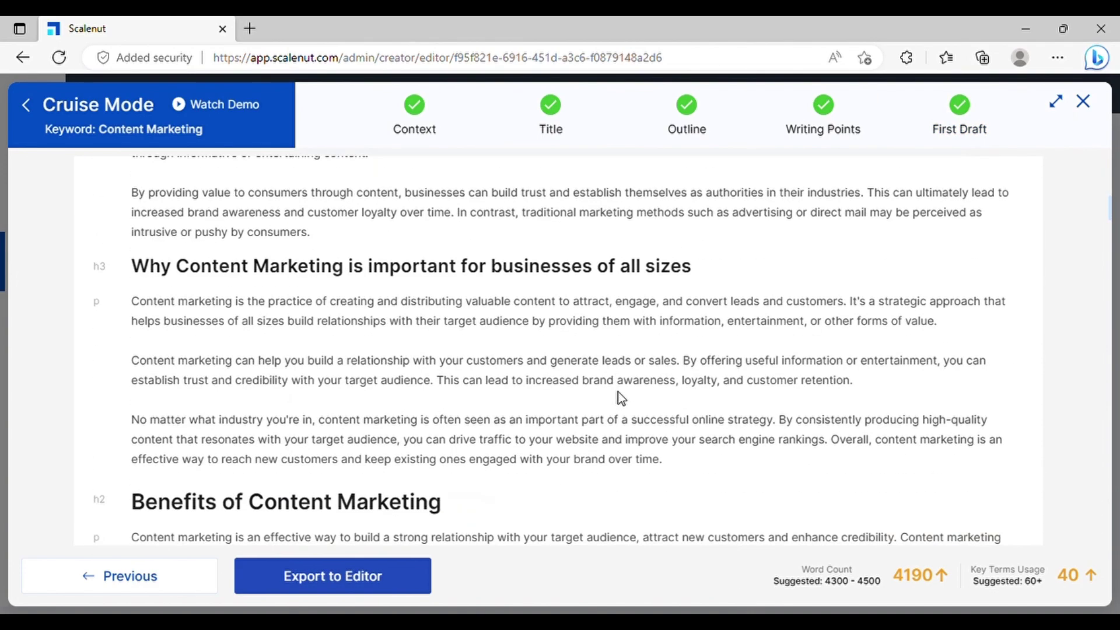
pyautogui.scroll(-15, 623, 405)
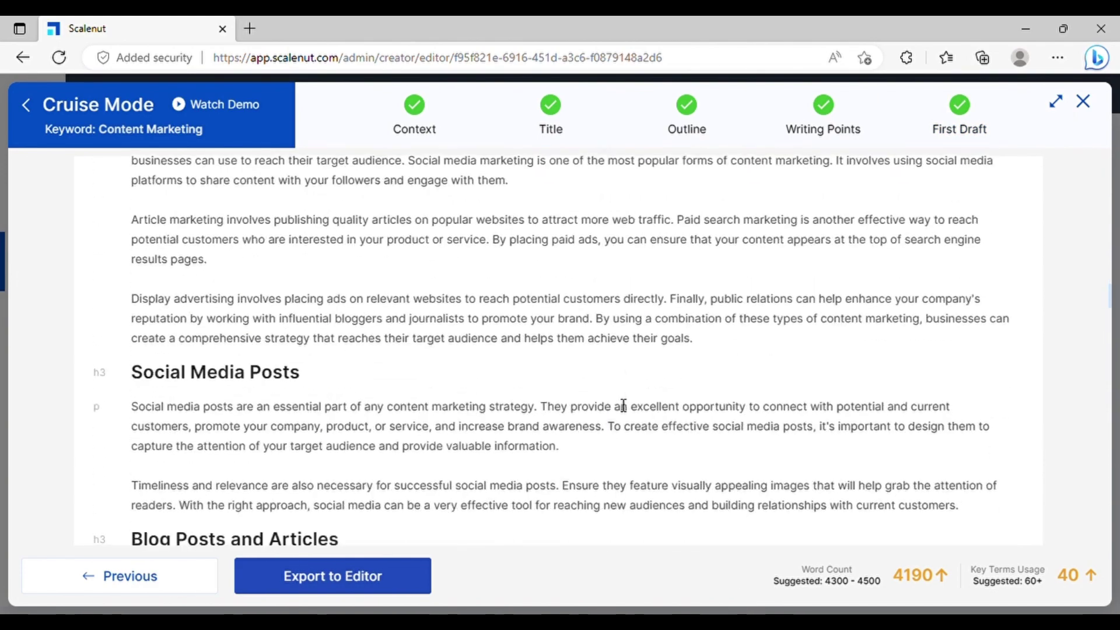
pyautogui.scroll(-12, 623, 405)
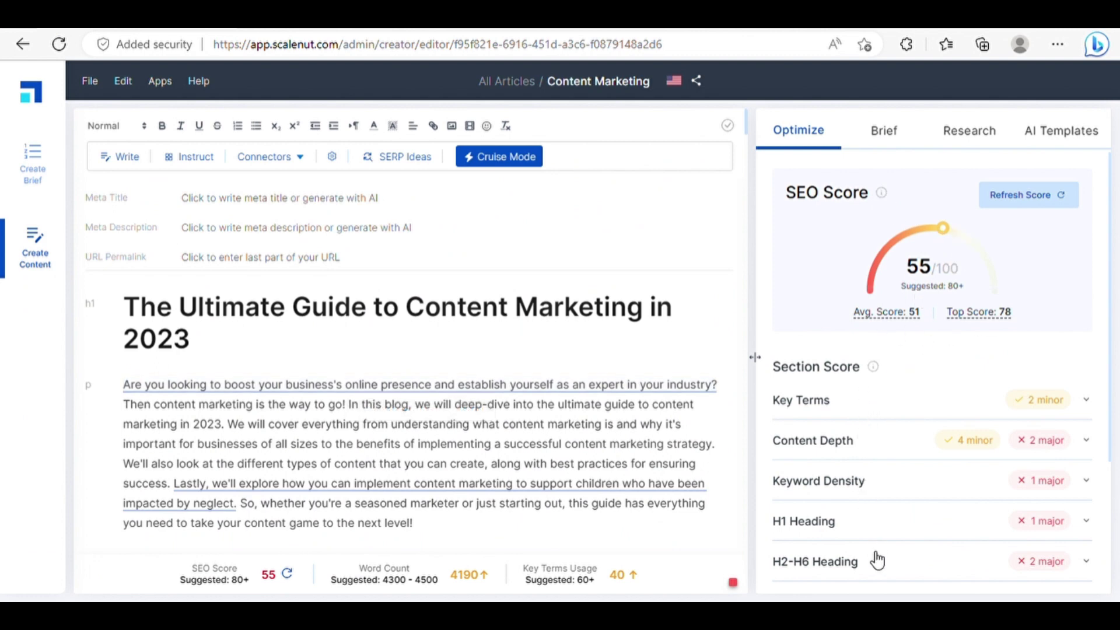
# Step: Review the article's SEO score and section scores, including the suggestions for Key Terms
pyautogui.scroll(-2, 877, 560)
pyautogui.scroll(-4, 554, 442)
pyautogui.scroll(2, 722, 450)
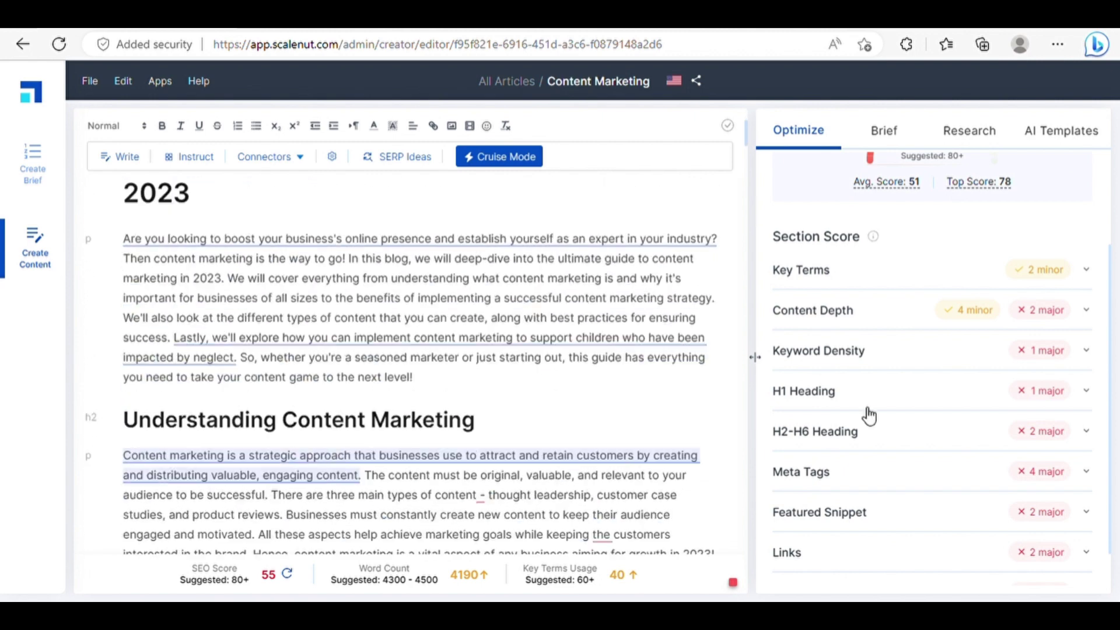
pyautogui.scroll(2, 869, 412)
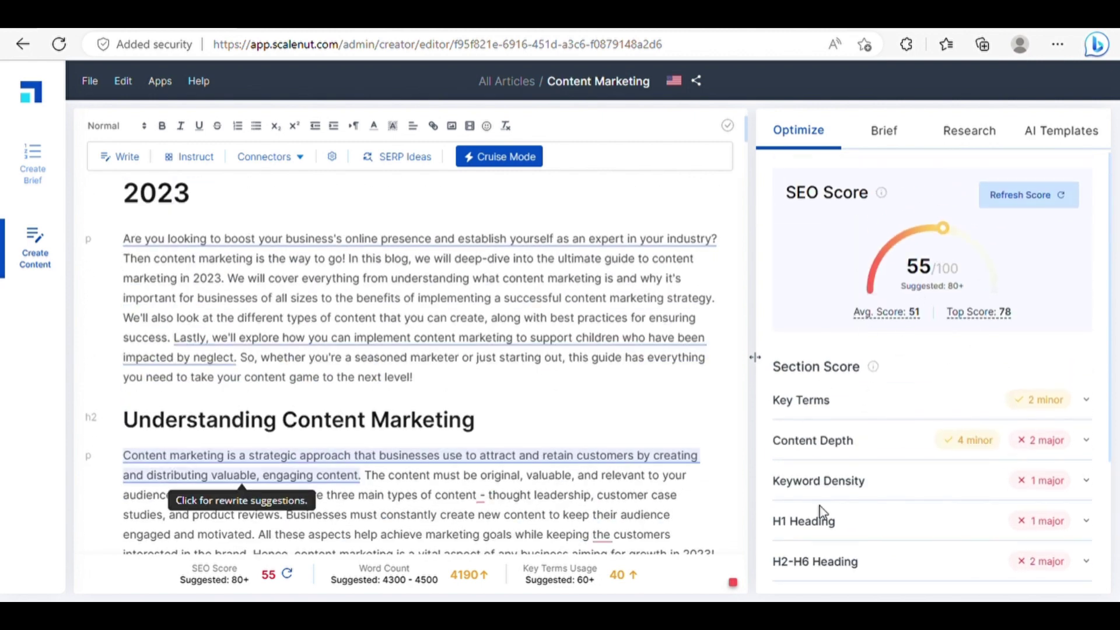
pyautogui.click(1086, 401)
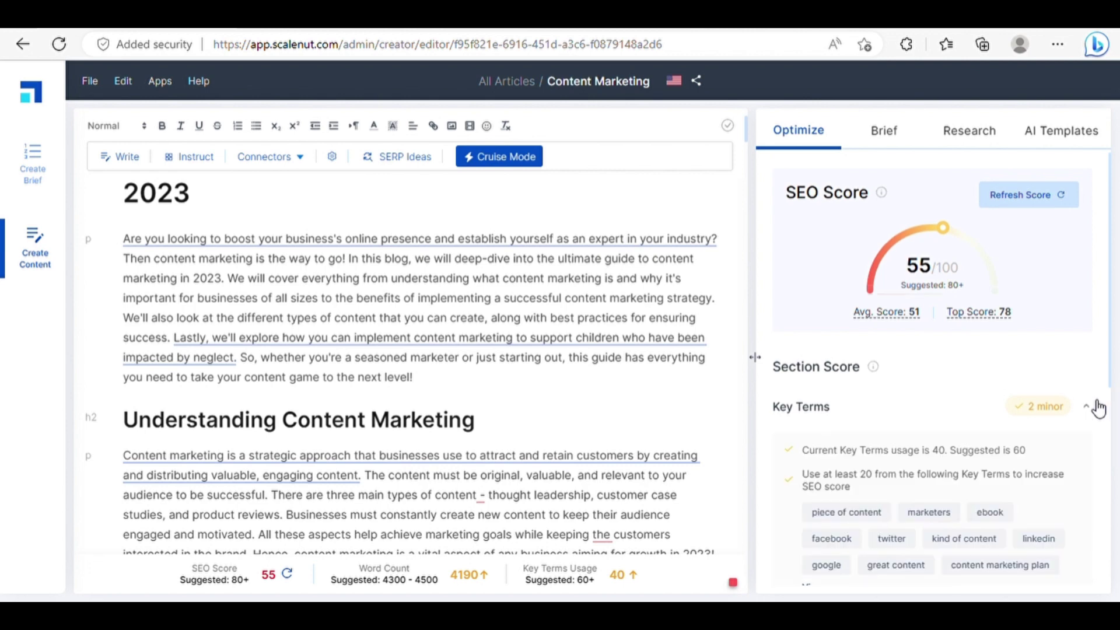
pyautogui.scroll(-2, 1095, 403)
pyautogui.click(1090, 281)
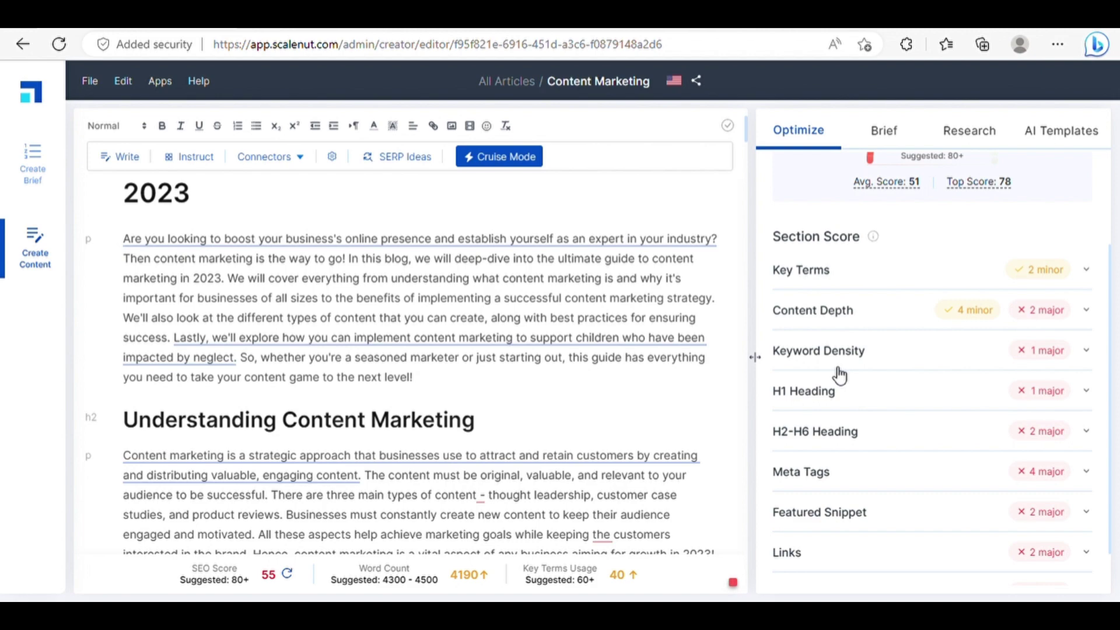
pyautogui.scroll(2, 839, 377)
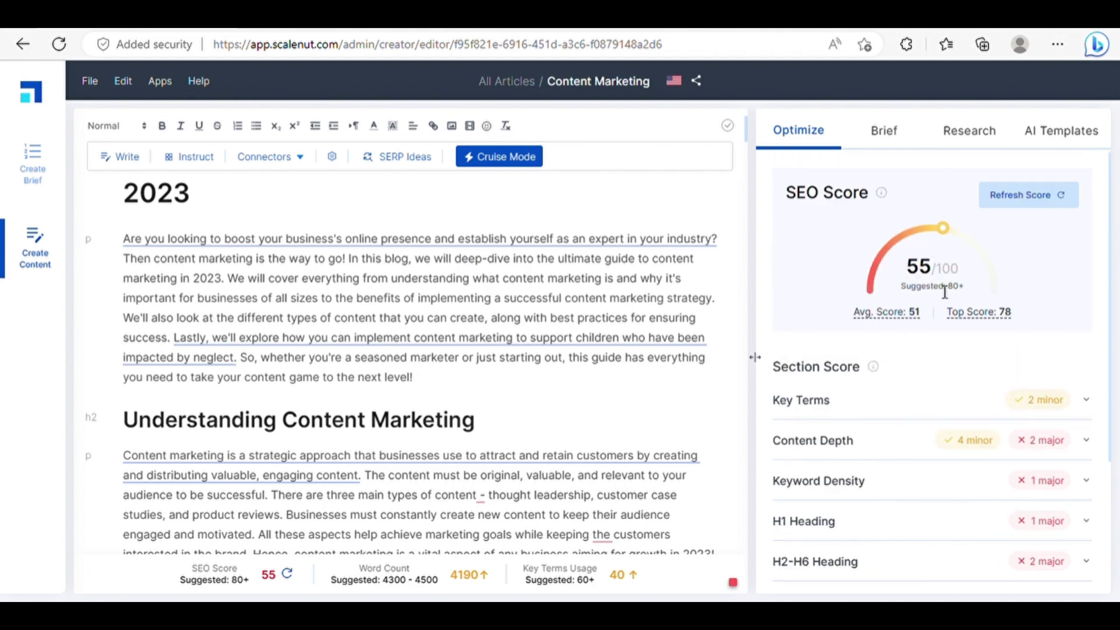
# Step: Read the article body through the Benefits of Content Marketing sections and refresh its SEO score
pyautogui.scroll(-15, 586, 413)
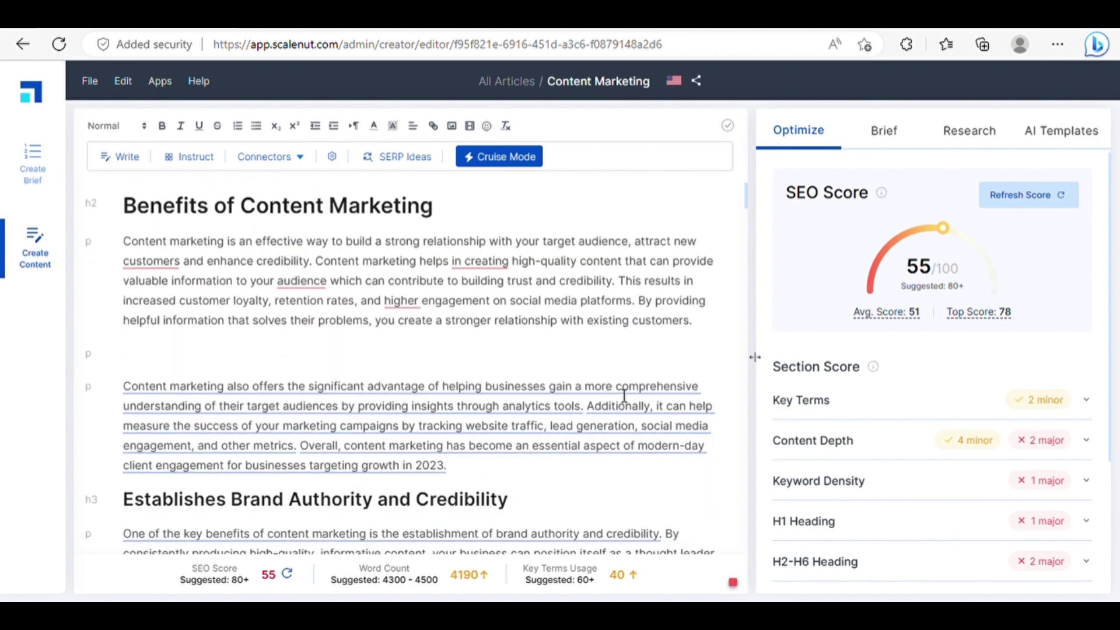
pyautogui.click(623, 392)
pyautogui.scroll(-6, 703, 352)
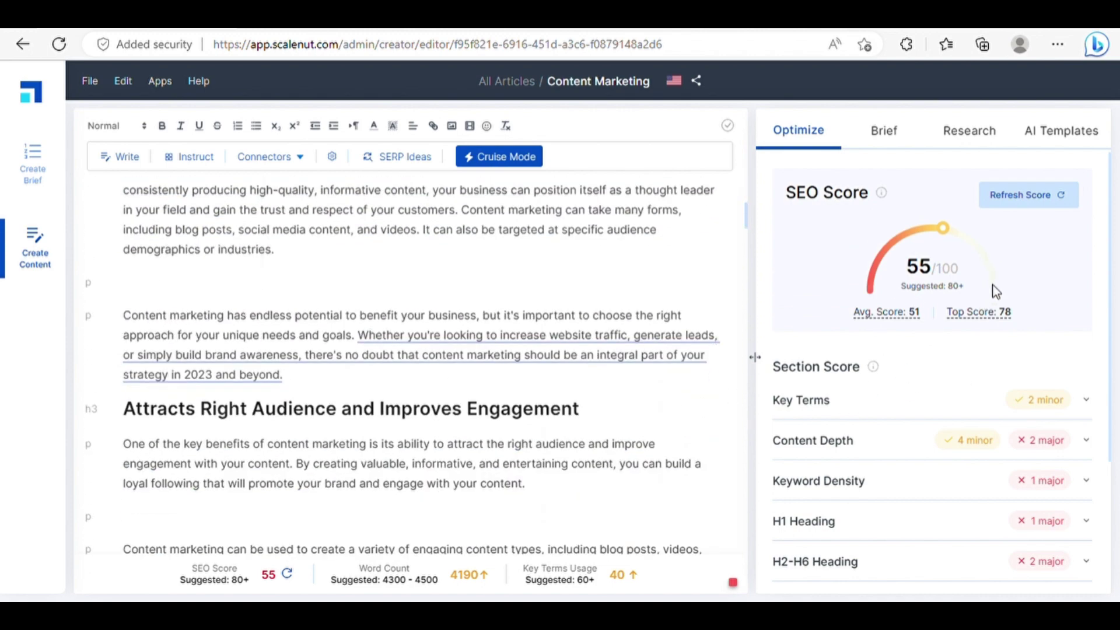
pyautogui.click(1068, 205)
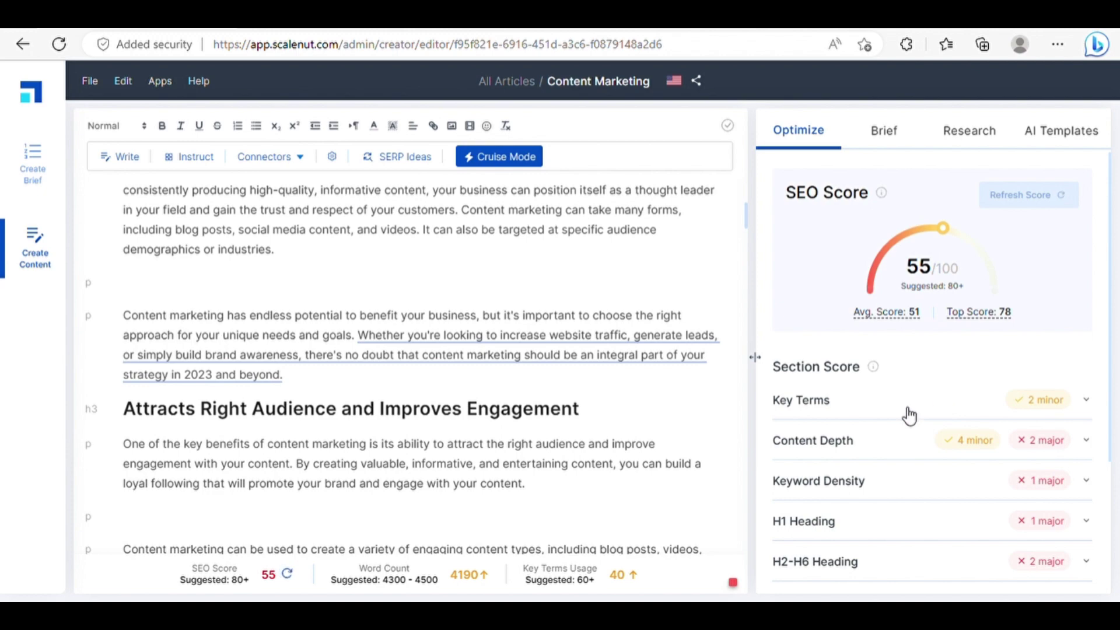
# Step: Return to the article's beginning and look over all the section scores from Key Terms to URL
pyautogui.scroll(10, 715, 430)
pyautogui.scroll(5, 715, 430)
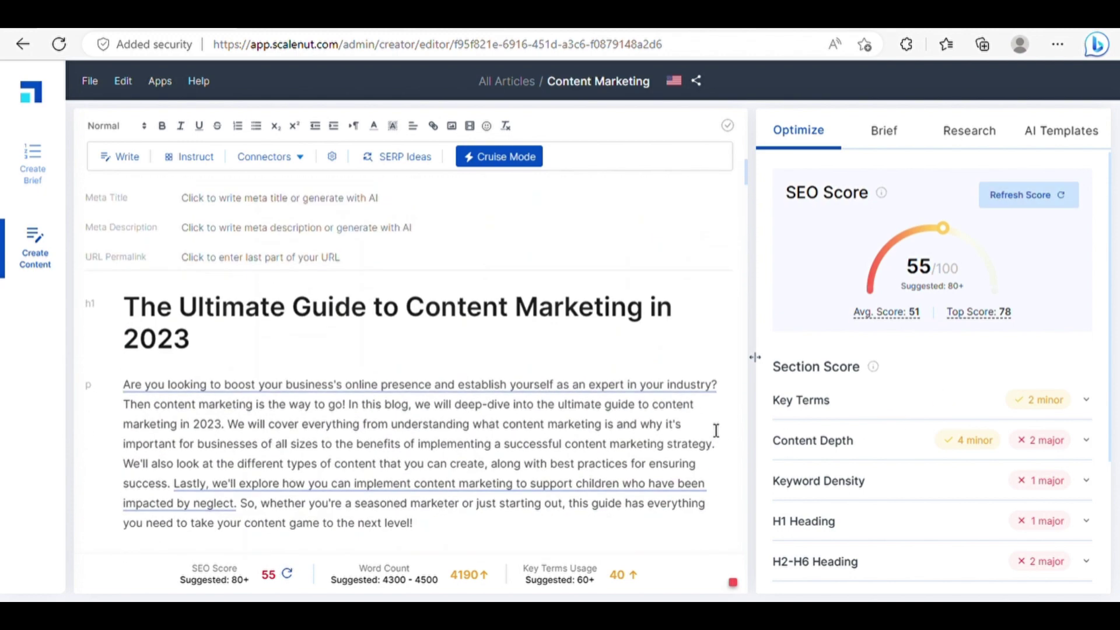
pyautogui.scroll(-3, 999, 432)
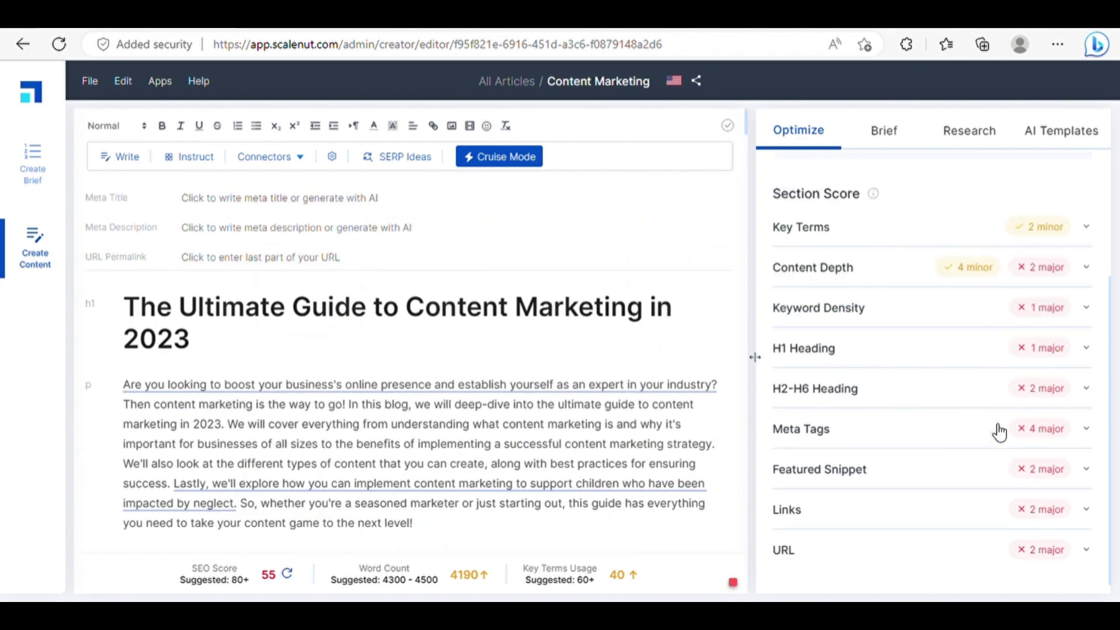
pyautogui.scroll(3, 986, 467)
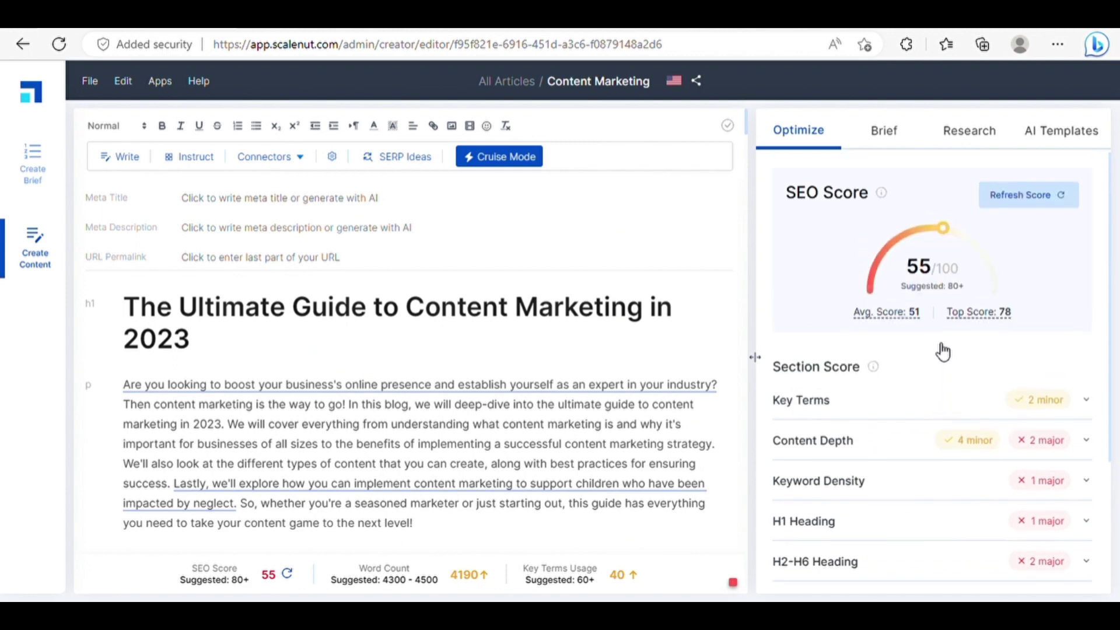
# Step: Open the article's content brief and examine the heading outlines of the top 30 ranking URLs
pyautogui.click(35, 170)
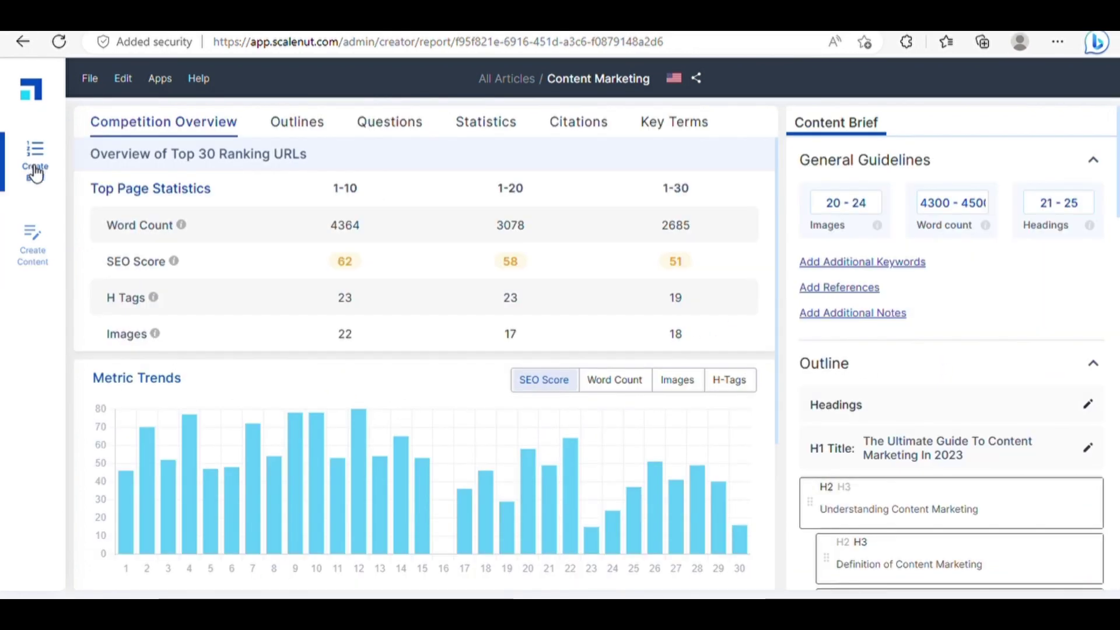
pyautogui.click(299, 125)
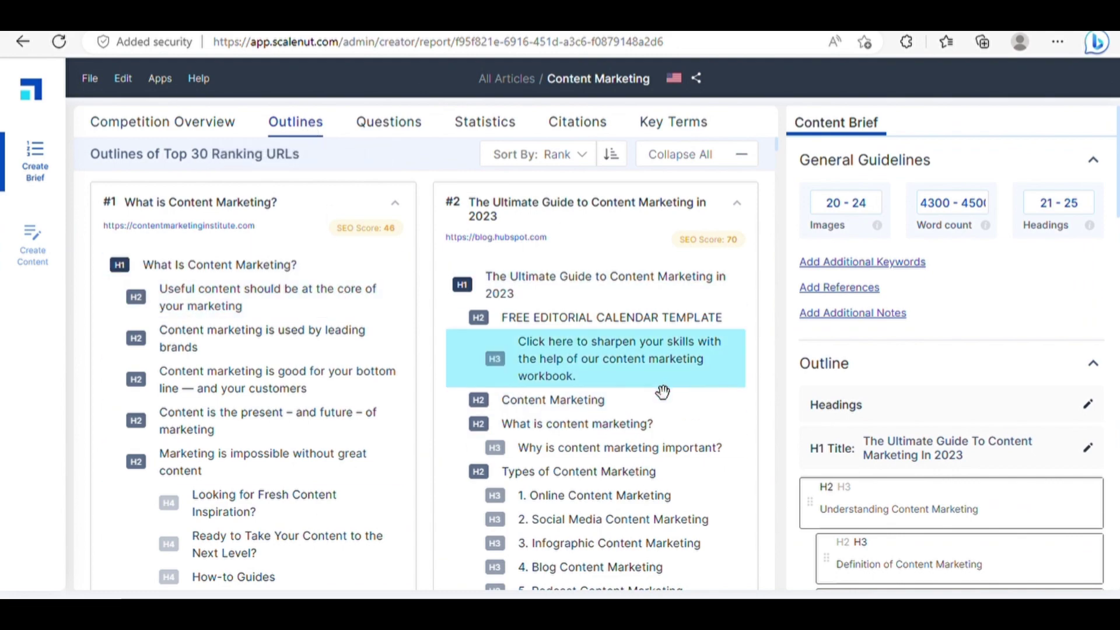
pyautogui.scroll(-9, 424, 392)
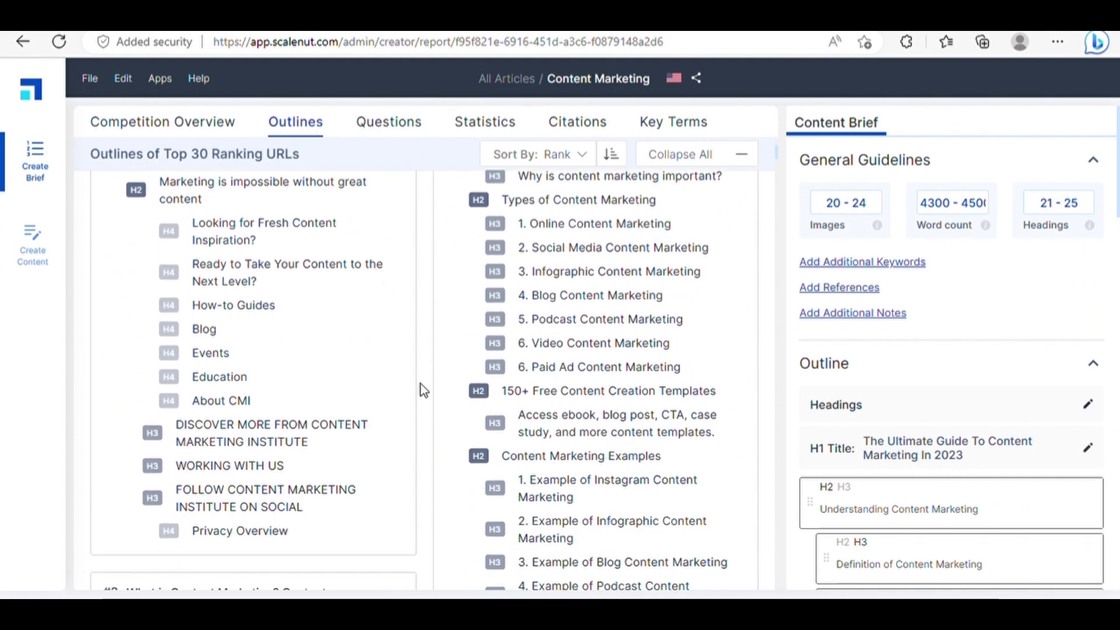
pyautogui.scroll(-10, 424, 392)
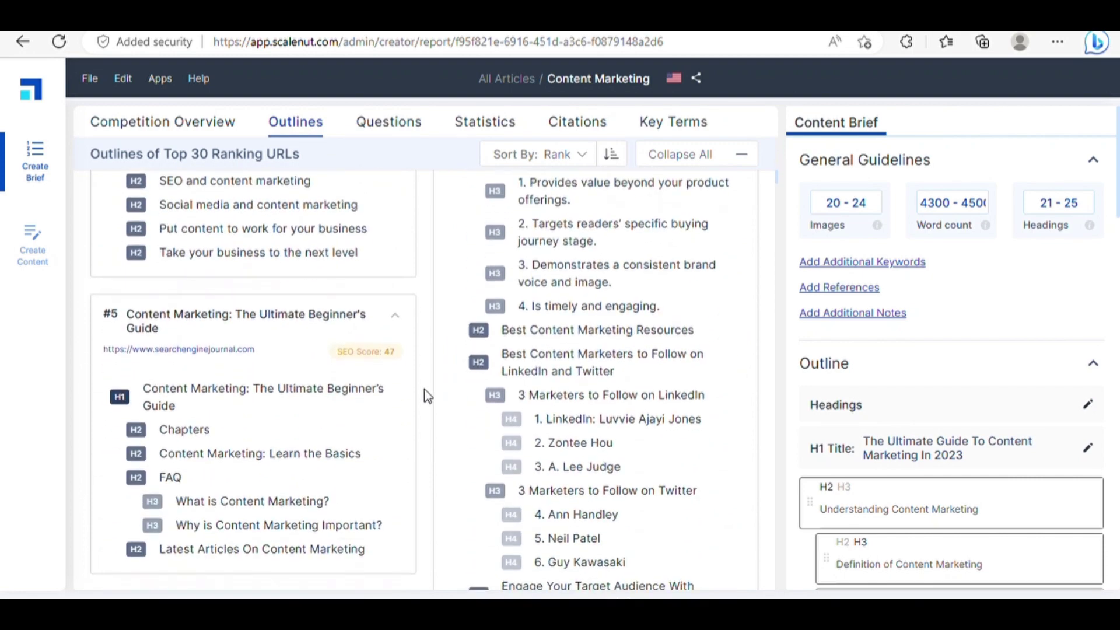
pyautogui.scroll(-4, 424, 394)
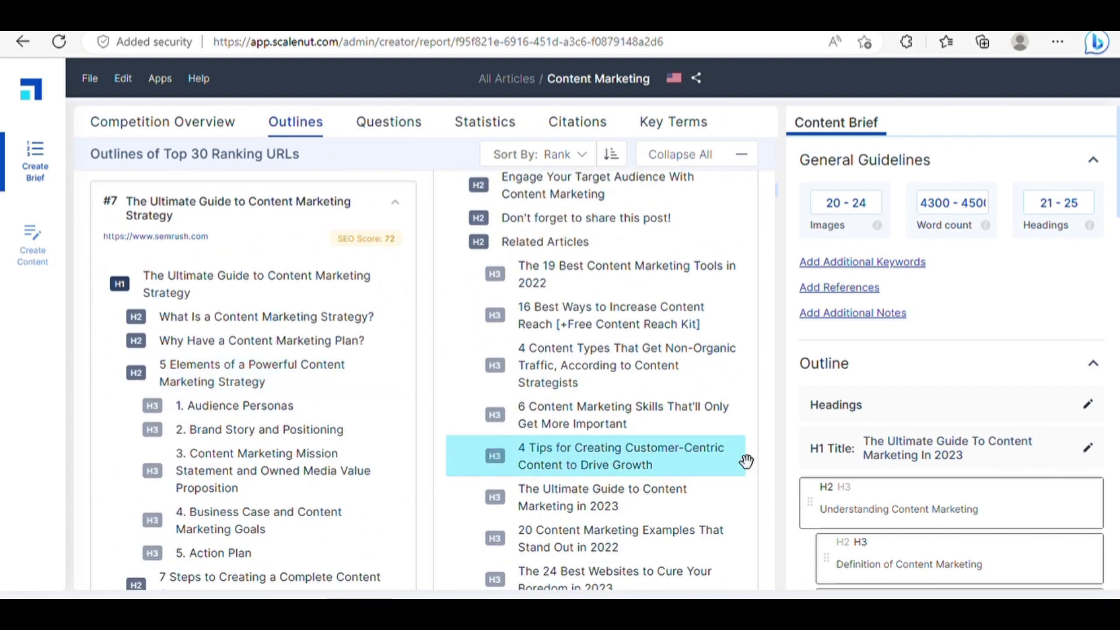
pyautogui.scroll(-1, 653, 476)
pyautogui.scroll(-10, 653, 476)
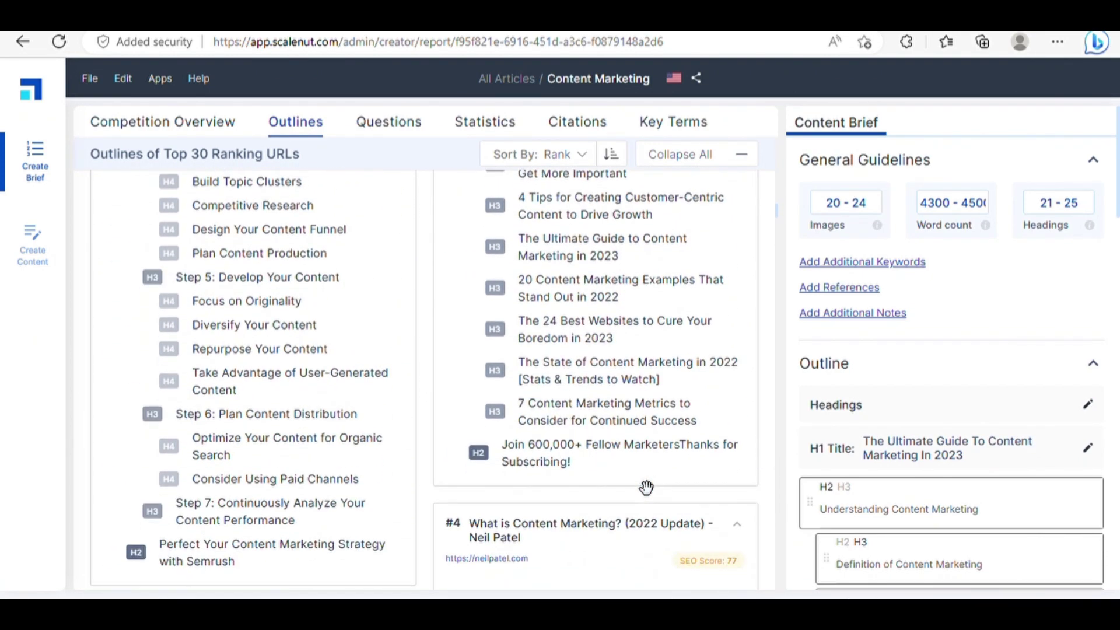
pyautogui.scroll(-10, 637, 479)
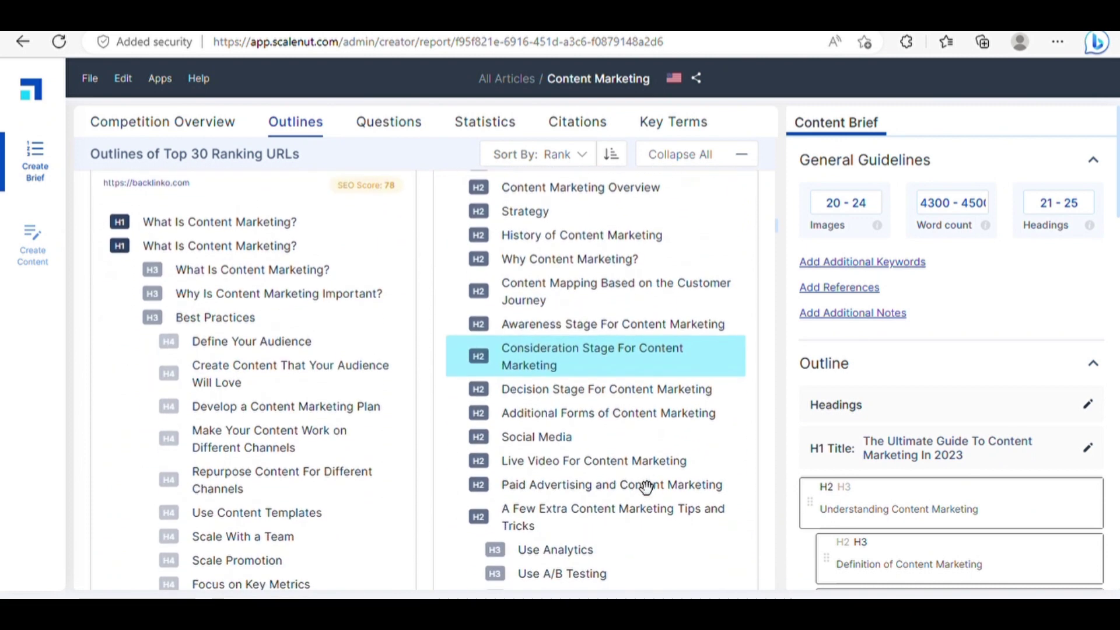
pyautogui.scroll(-4, 645, 487)
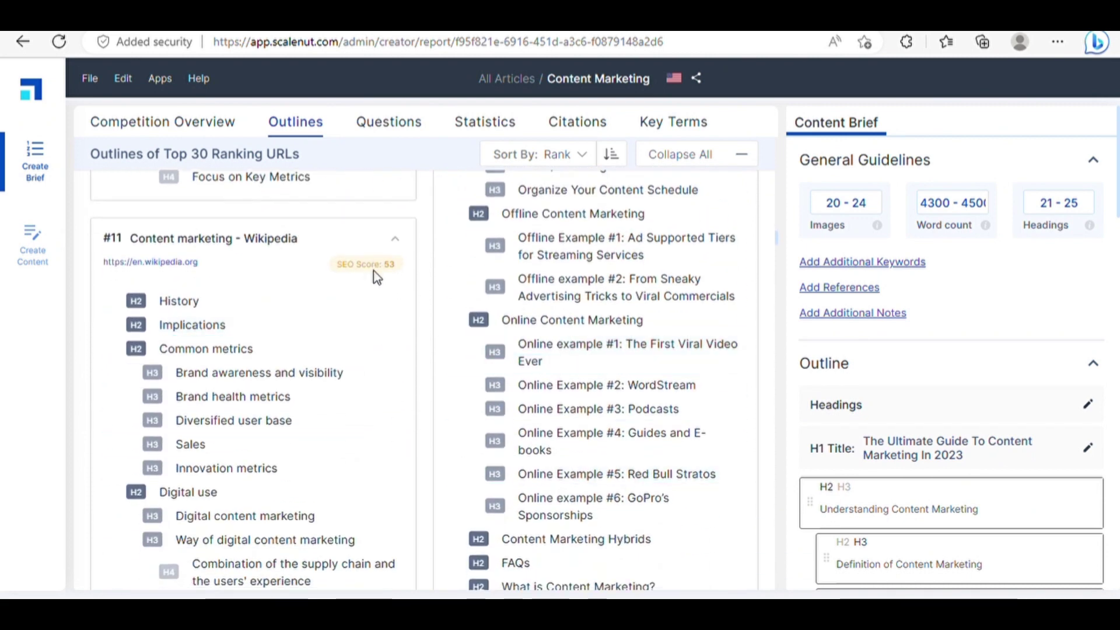
pyautogui.scroll(-6, 388, 374)
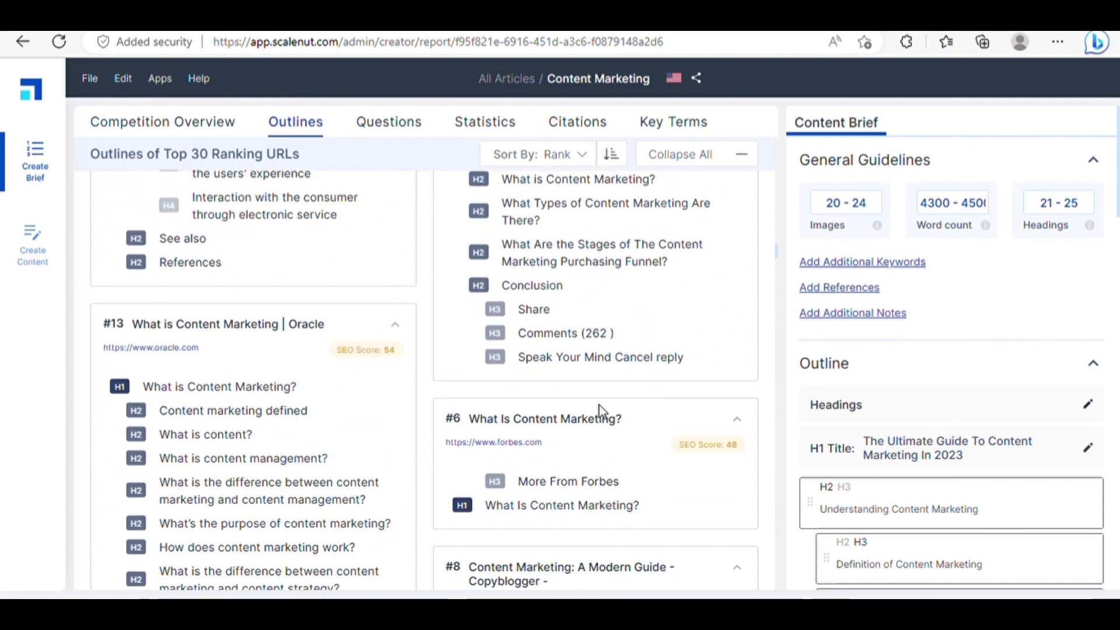
pyautogui.scroll(-6, 695, 453)
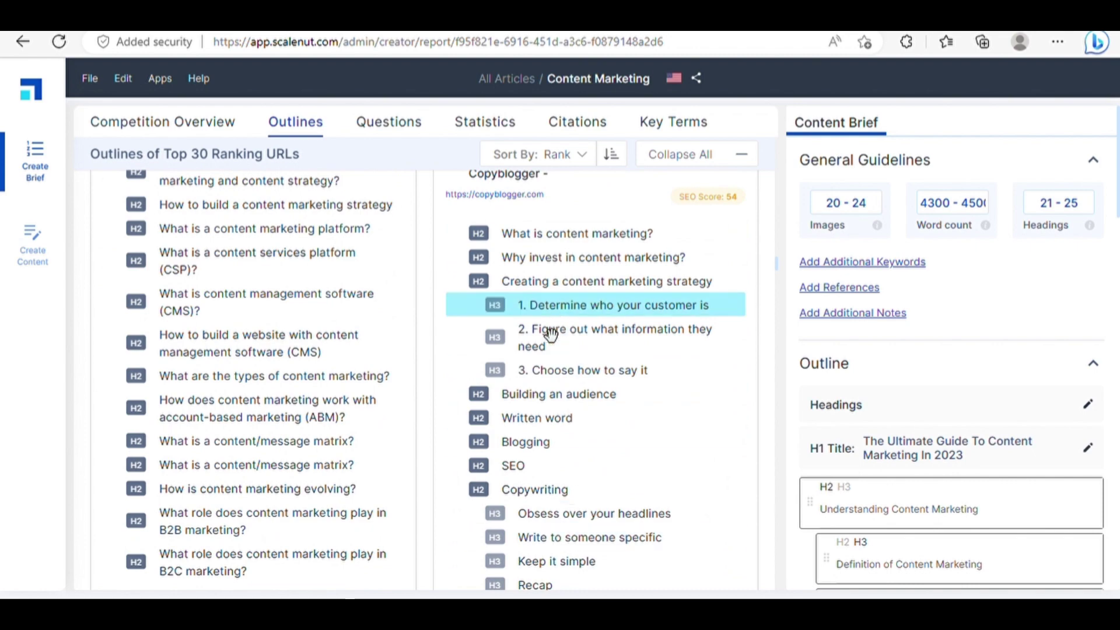
pyautogui.scroll(-5, 555, 487)
pyautogui.scroll(-10, 559, 489)
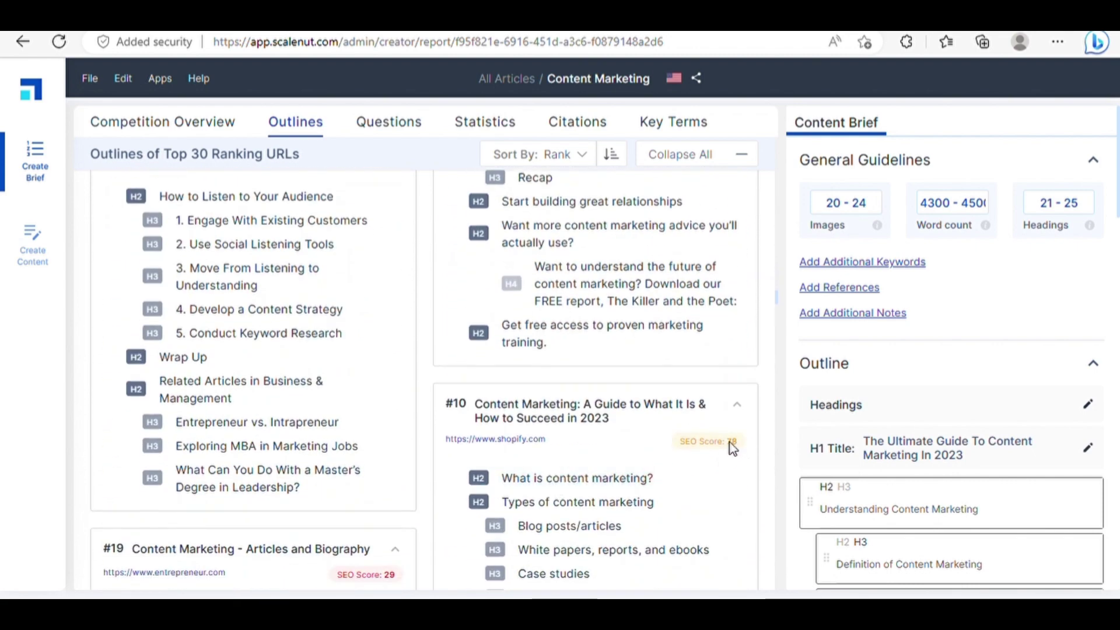
# Step: Examine the outlines and SEO scores of the lower-ranked competitor URLs and return to the top-ranked ones
pyautogui.scroll(-5, 732, 446)
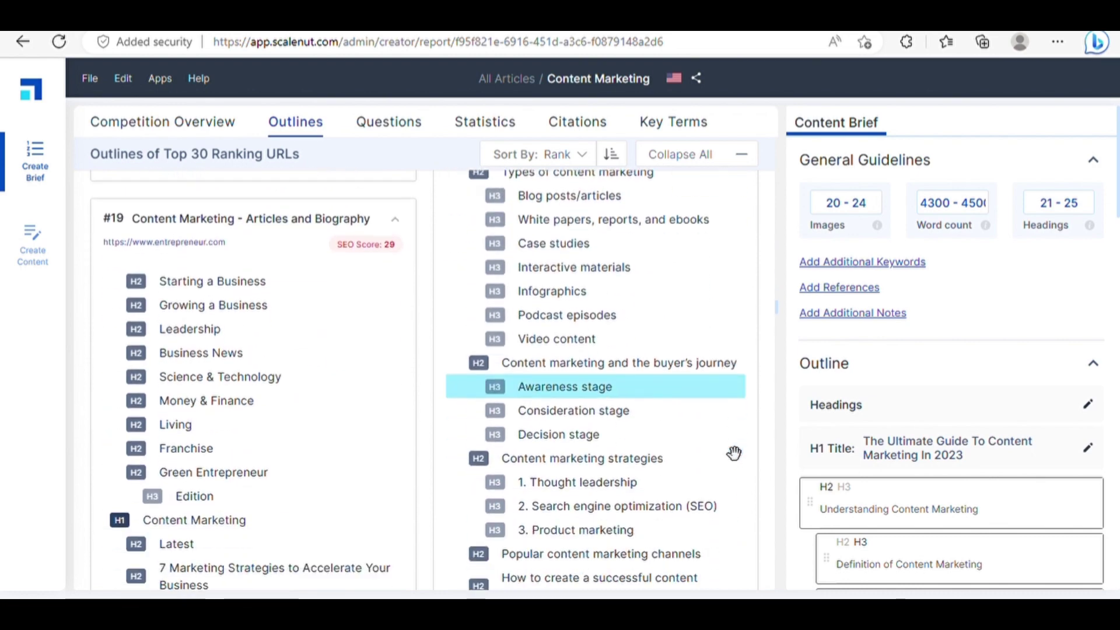
pyautogui.scroll(-10, 733, 453)
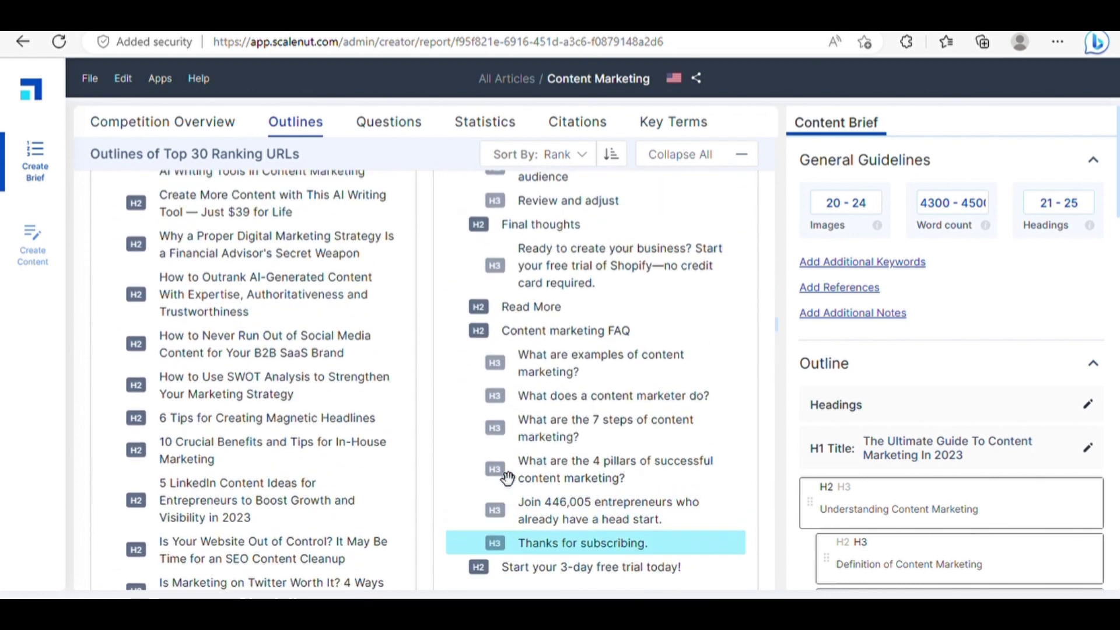
pyautogui.scroll(-5, 510, 473)
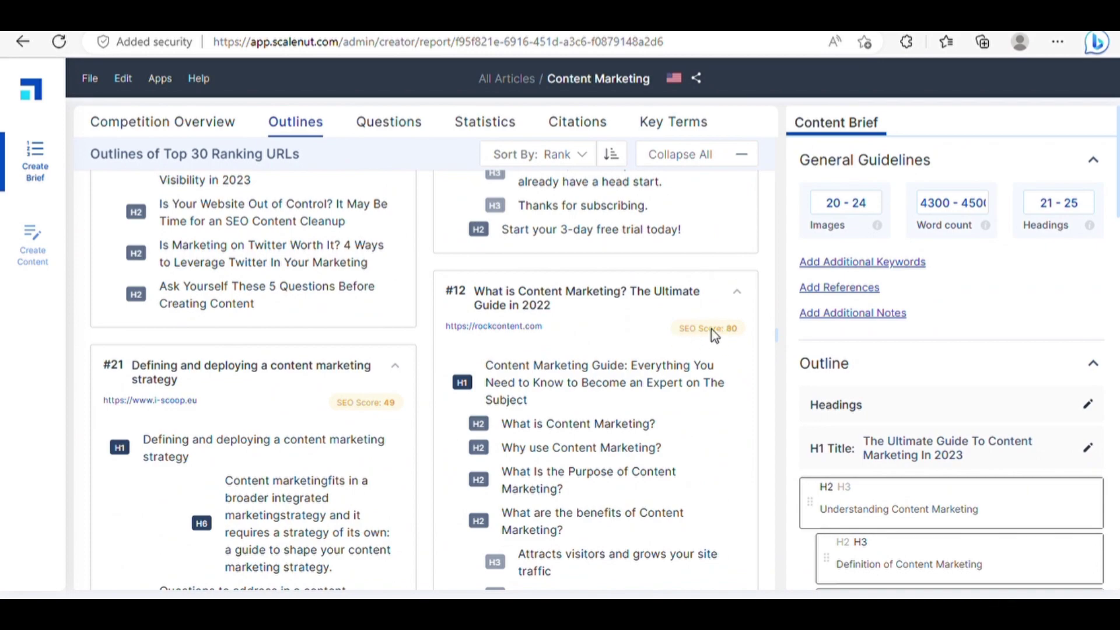
pyautogui.scroll(-15, 695, 353)
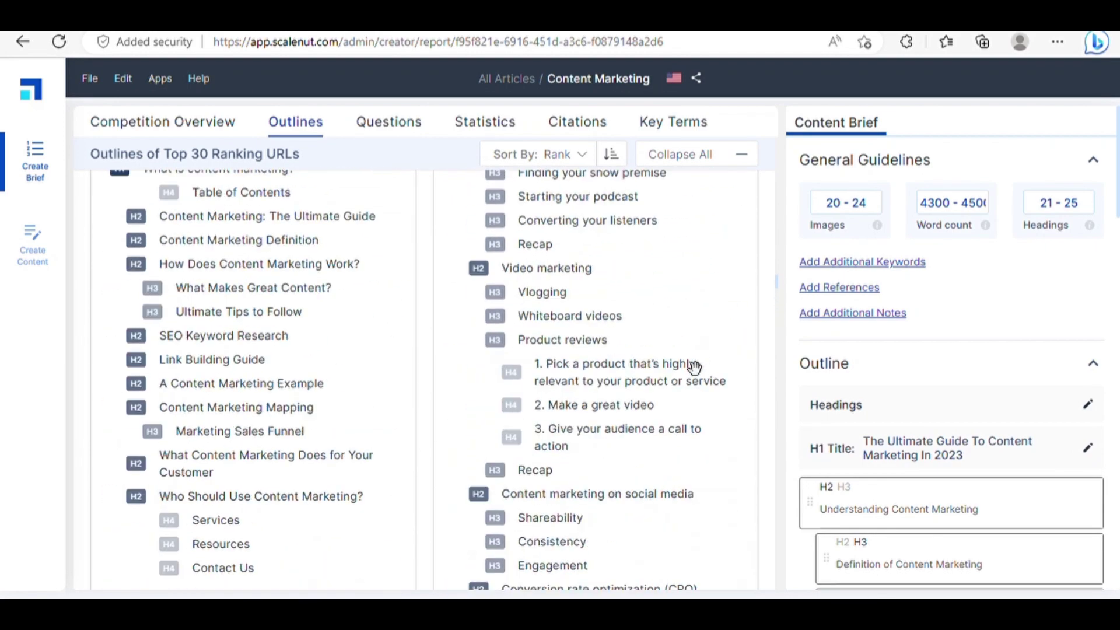
pyautogui.scroll(15, 673, 397)
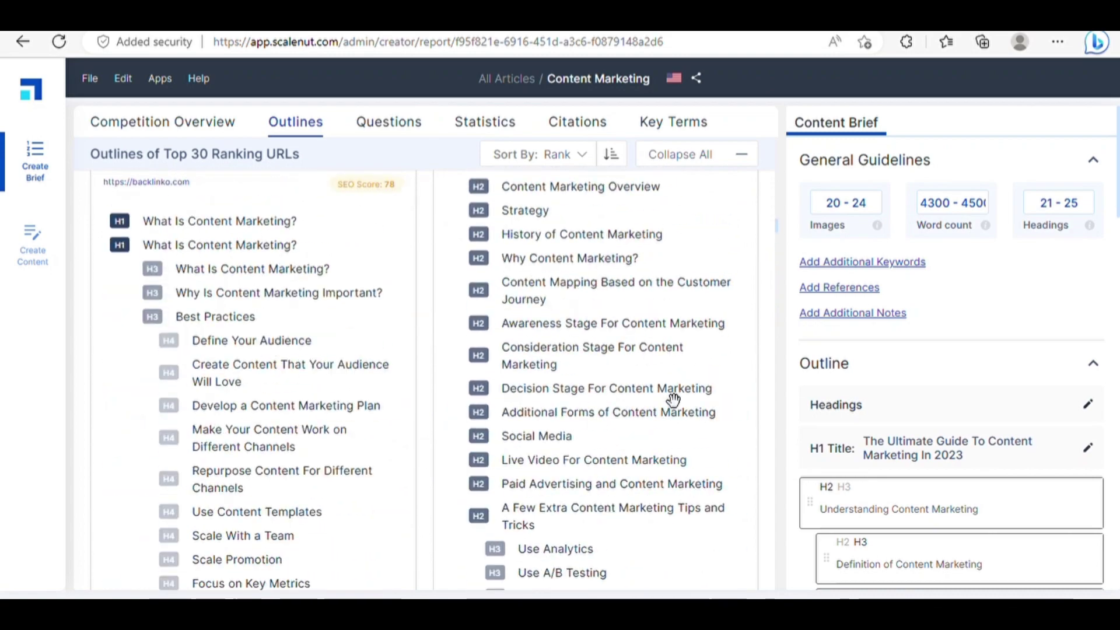
pyautogui.scroll(15, 670, 398)
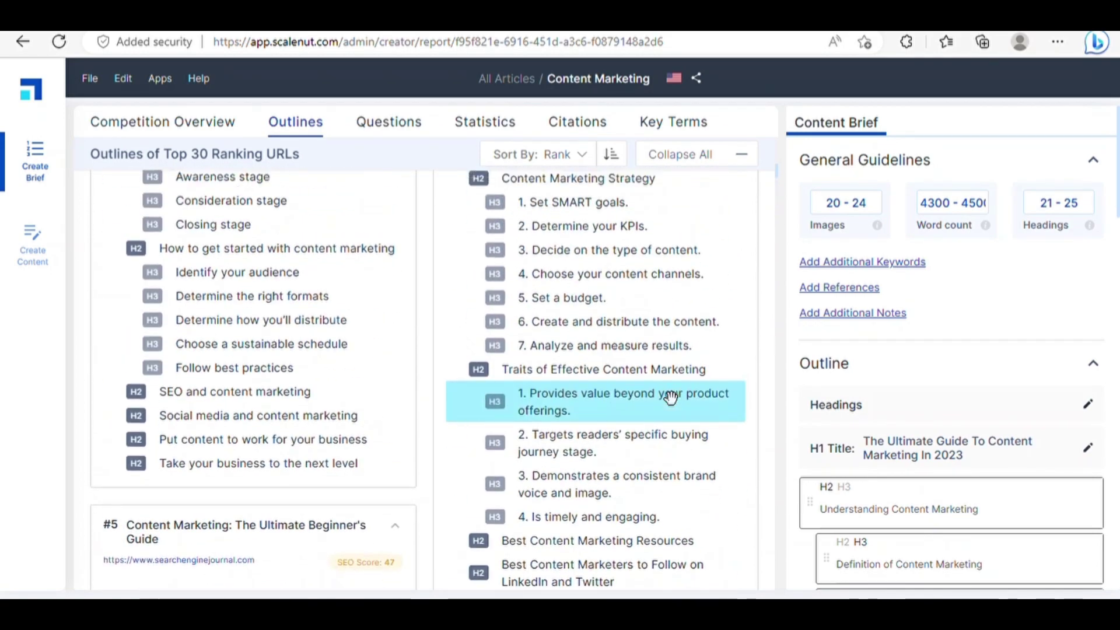
pyautogui.scroll(5, 671, 398)
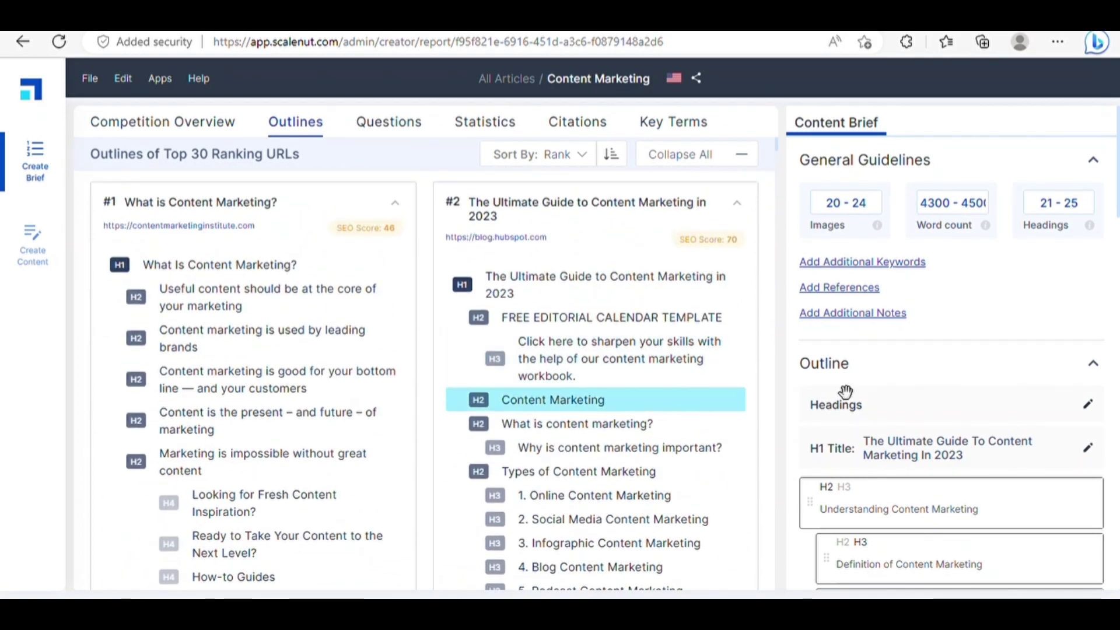
pyautogui.click(584, 132)
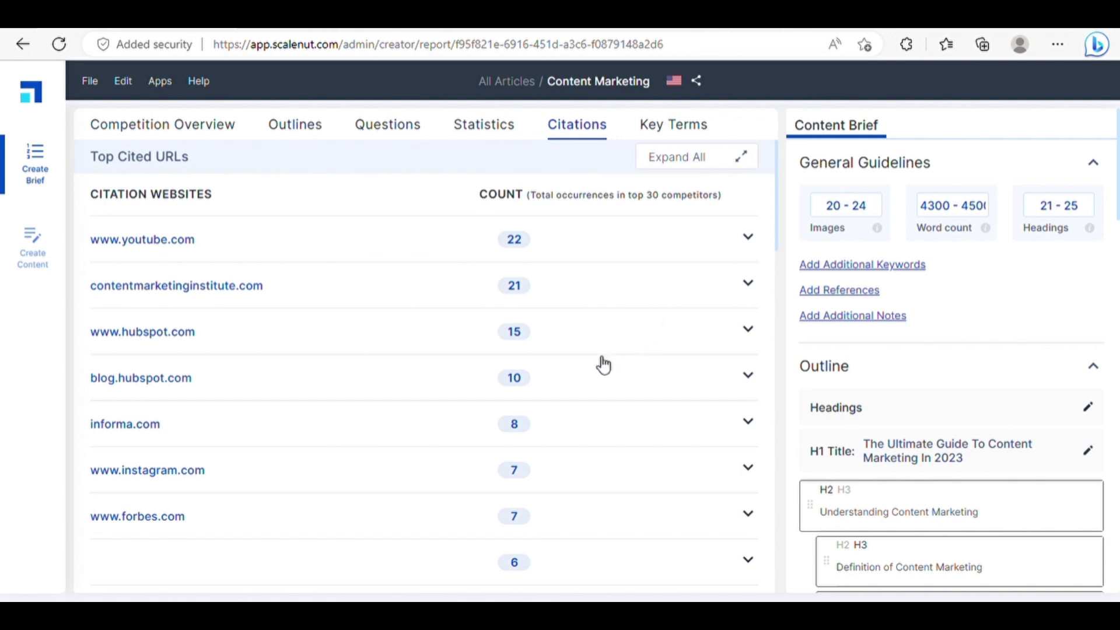
pyautogui.scroll(-7, 609, 425)
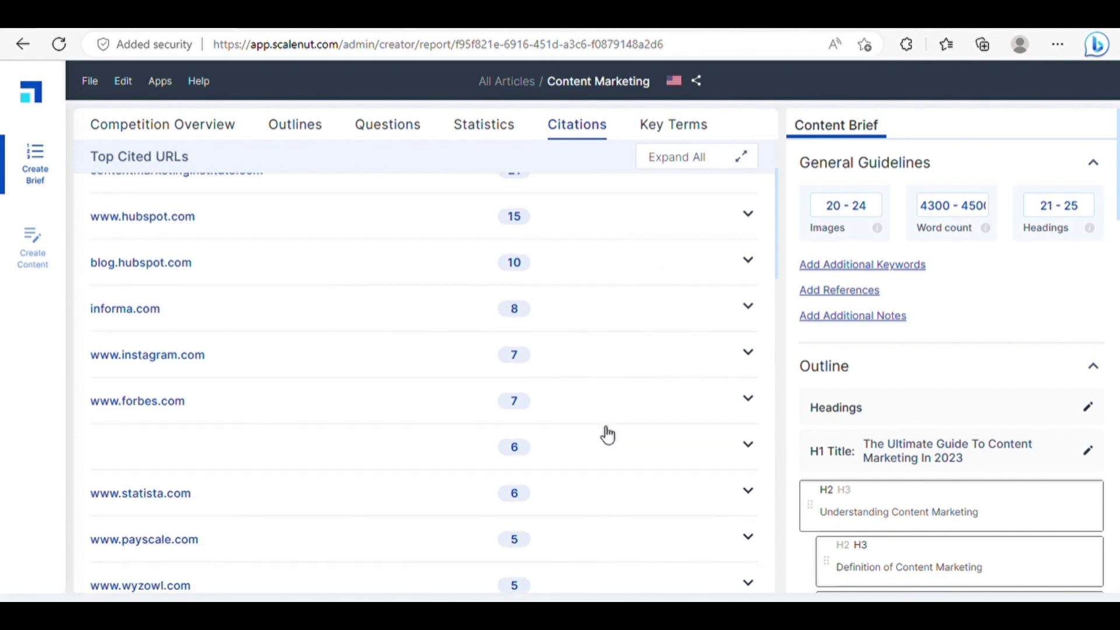
pyautogui.scroll(-14, 608, 435)
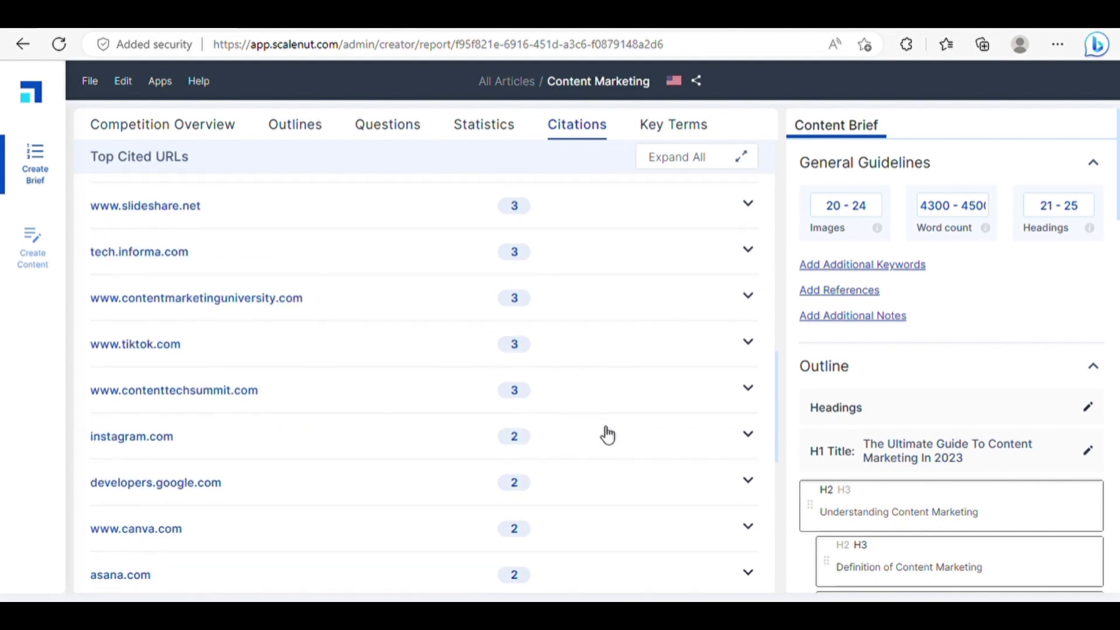
pyautogui.scroll(-3, 608, 434)
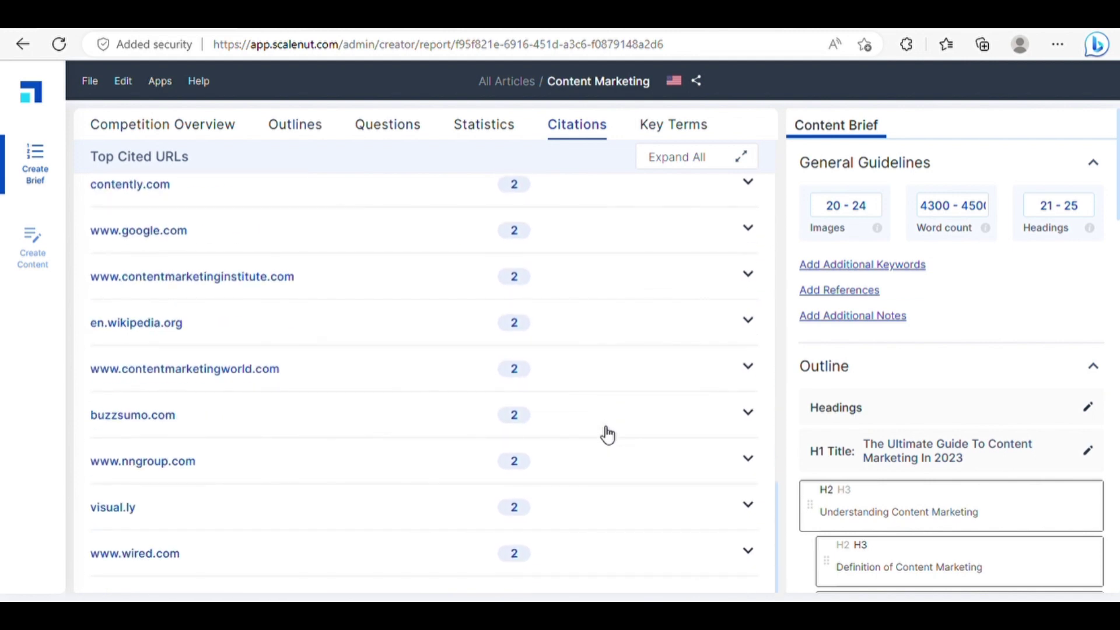
pyautogui.scroll(20, 607, 435)
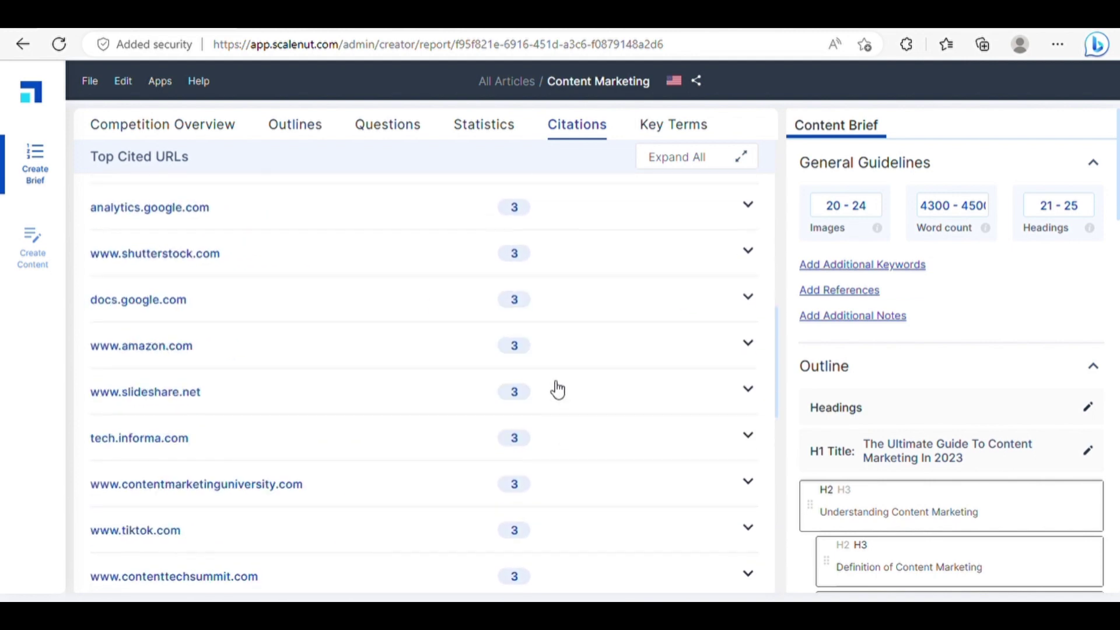
pyautogui.scroll(3, 560, 391)
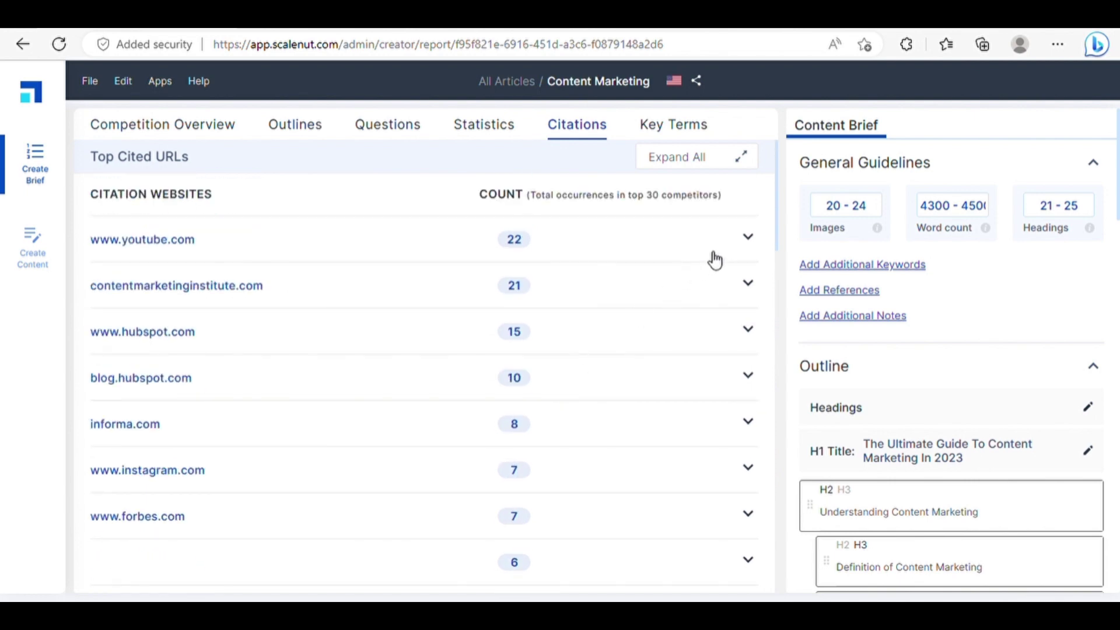
pyautogui.click(751, 247)
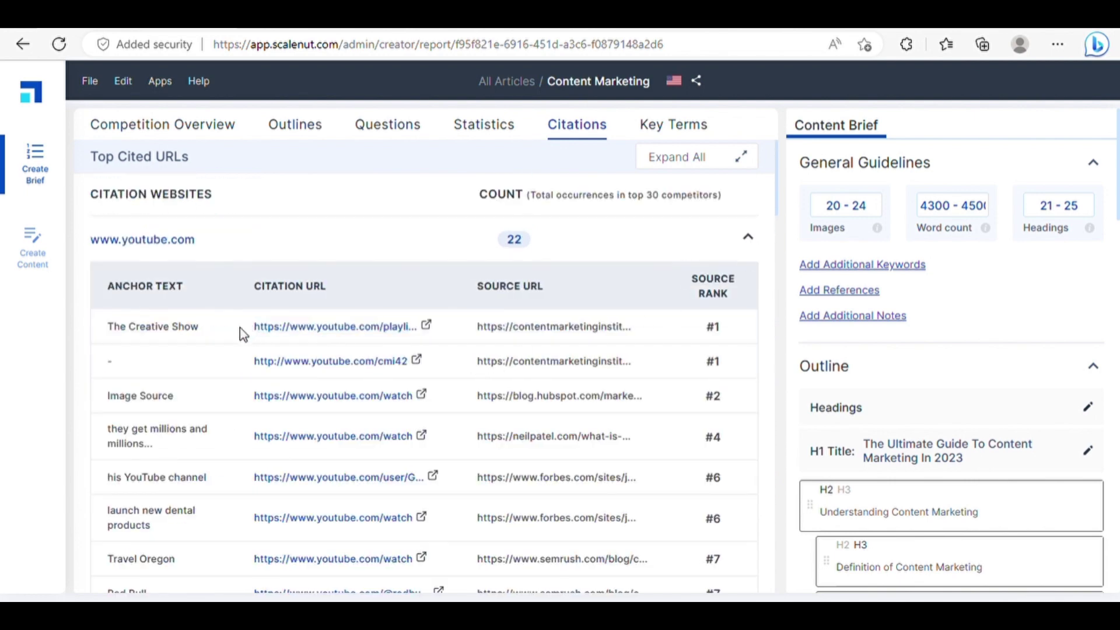
pyautogui.scroll(-4, 551, 365)
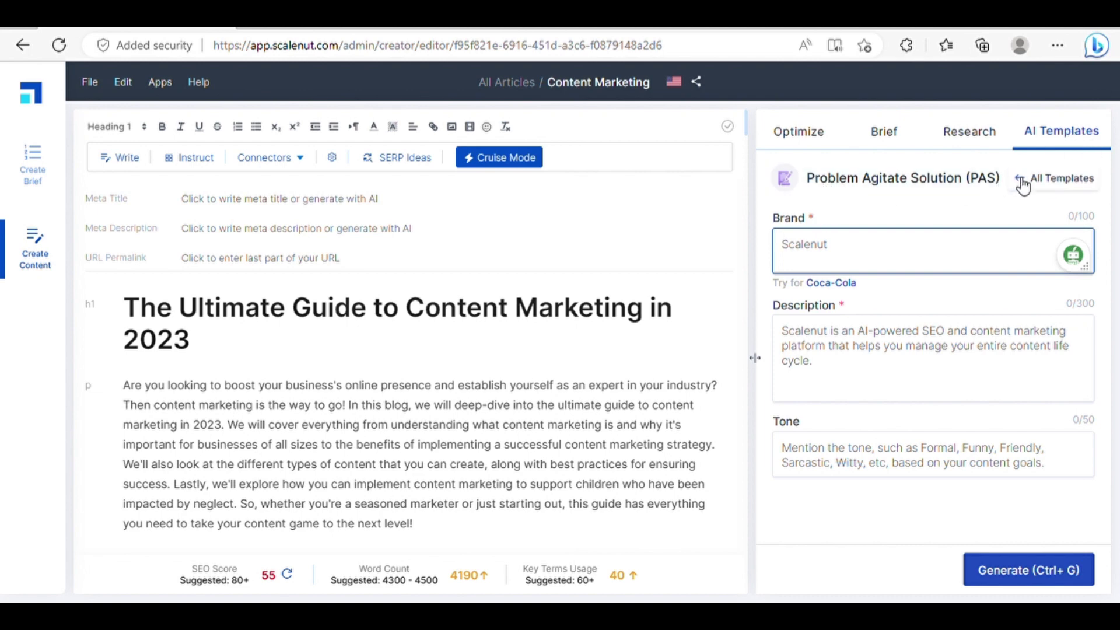
# Step: Fill the Problem Agitate Solution template with the Coca-Cola example and generate the copy
pyautogui.click(830, 284)
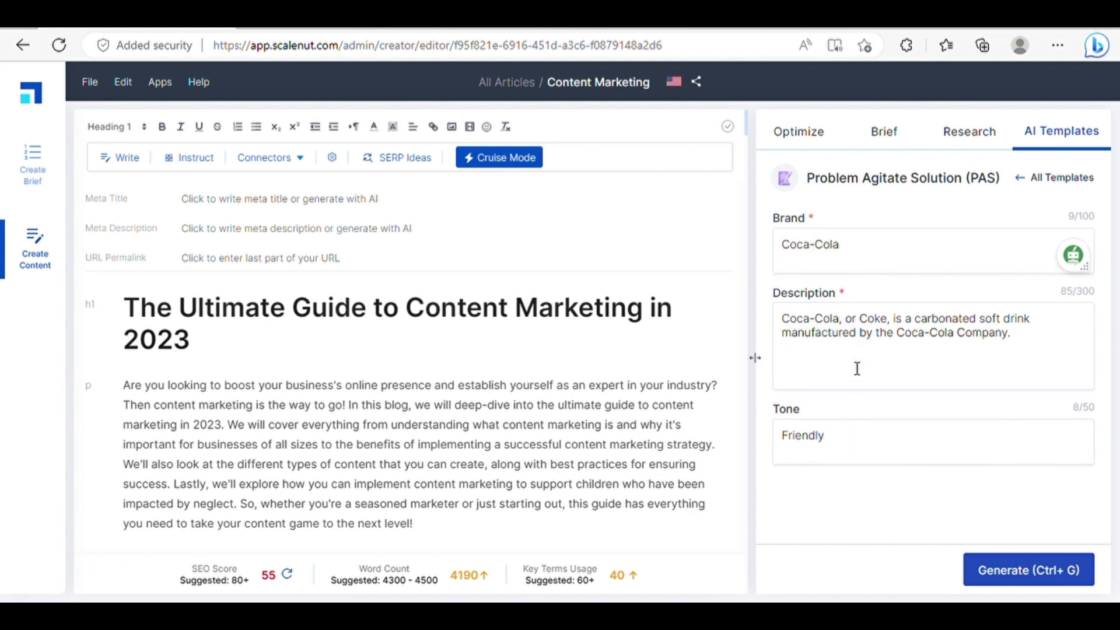
pyautogui.click(1044, 569)
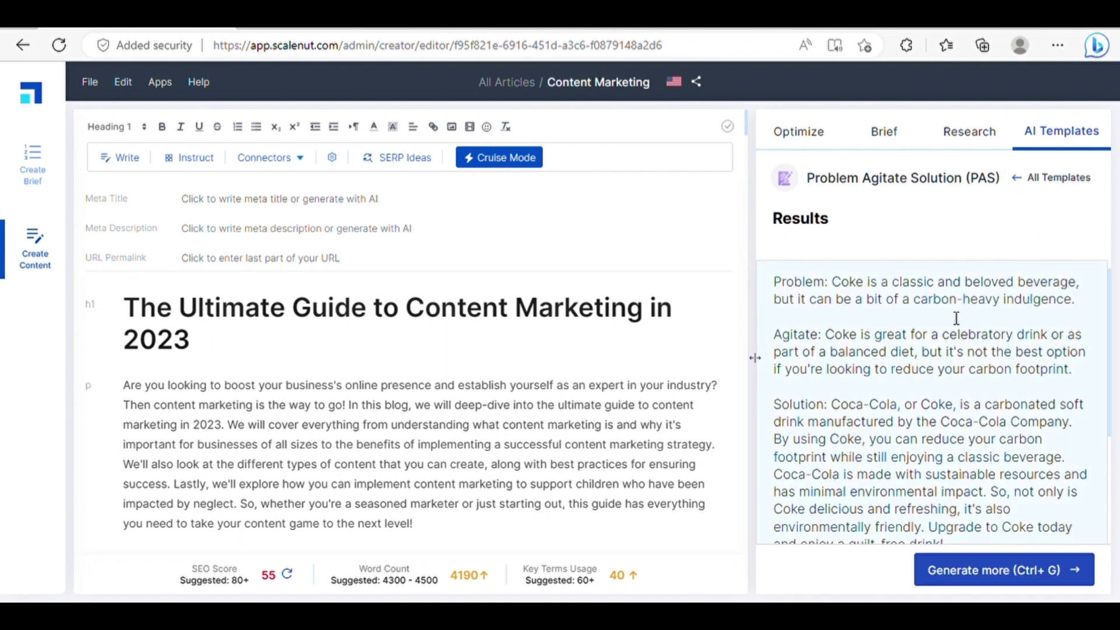
# Step: Read the generated Problem Agitate Solution results against the brand inputs and return to all templates
pyautogui.scroll(-5, 898, 350)
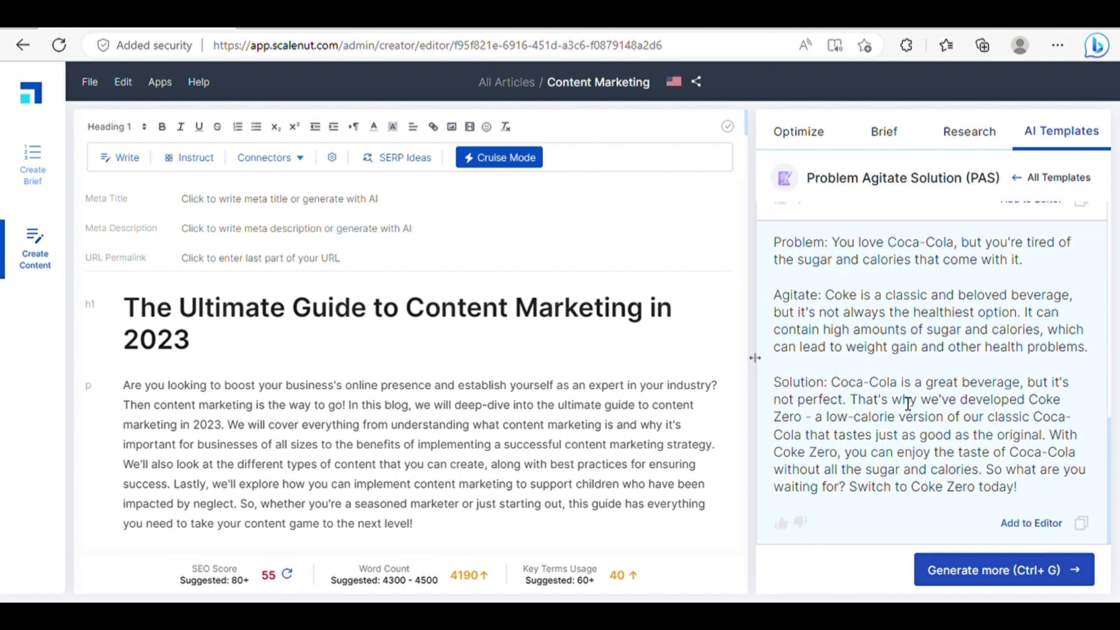
pyautogui.scroll(10, 908, 404)
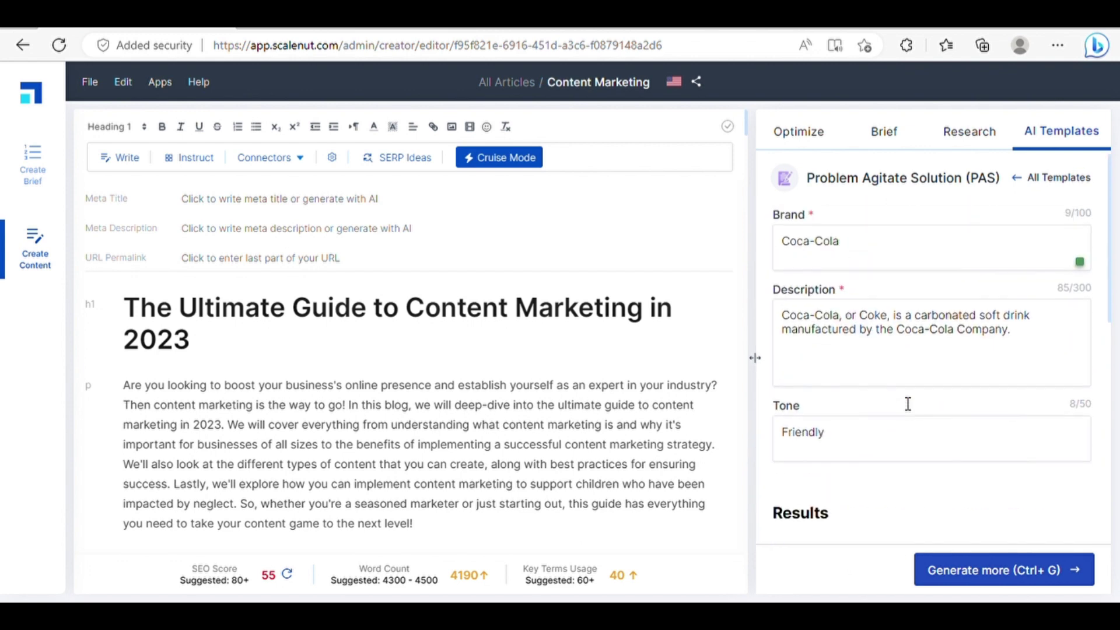
pyautogui.scroll(-5, 929, 451)
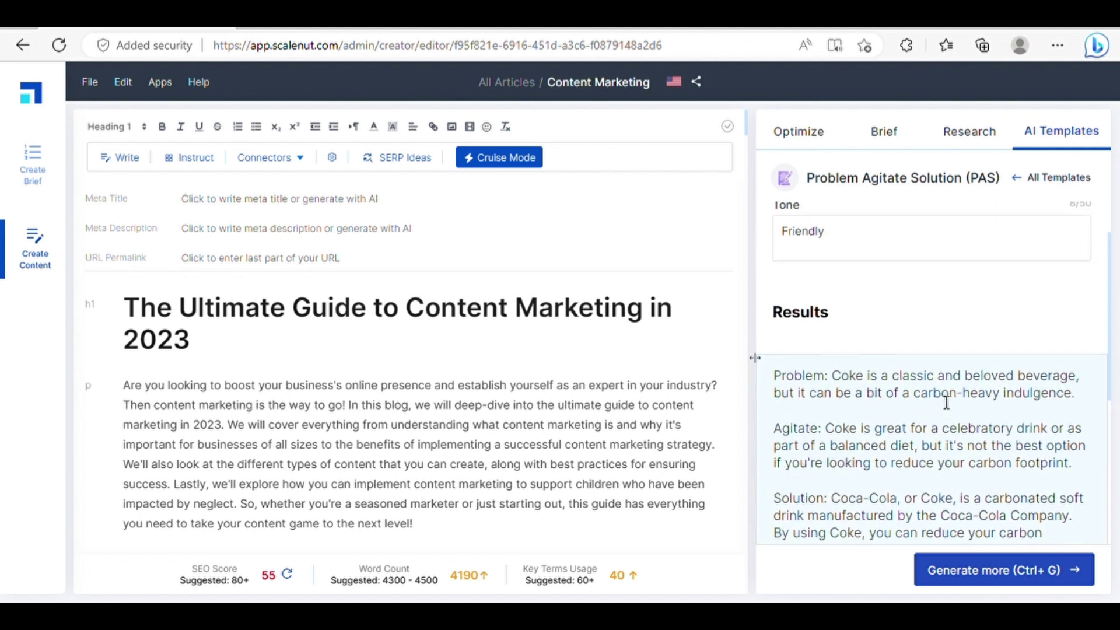
pyautogui.scroll(-2, 929, 394)
pyautogui.scroll(2, 939, 379)
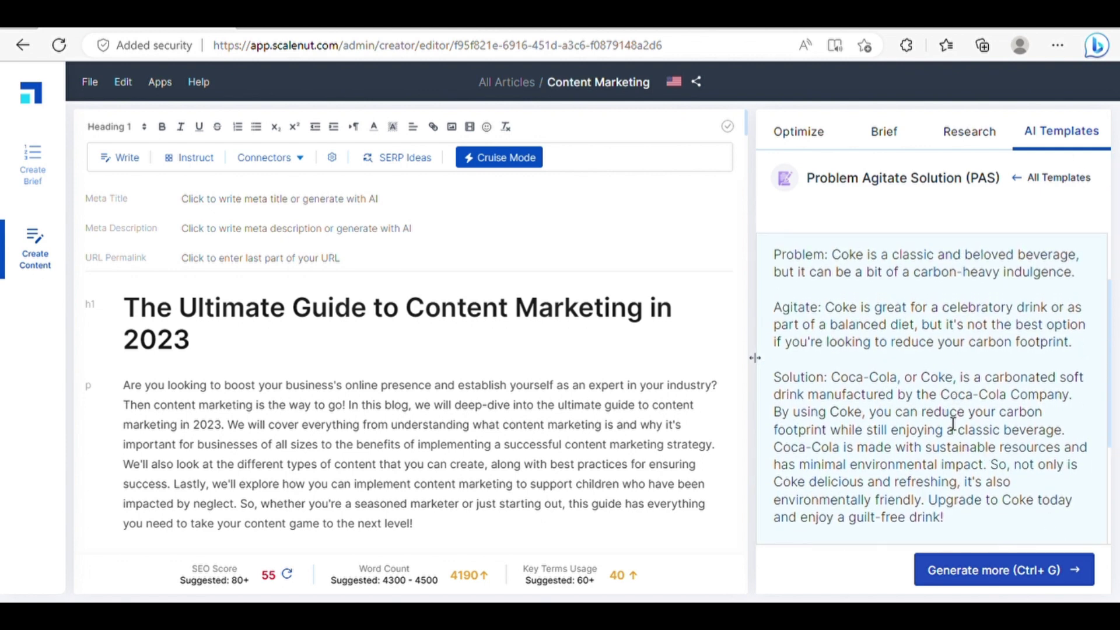
pyautogui.scroll(5, 953, 423)
pyautogui.click(1047, 178)
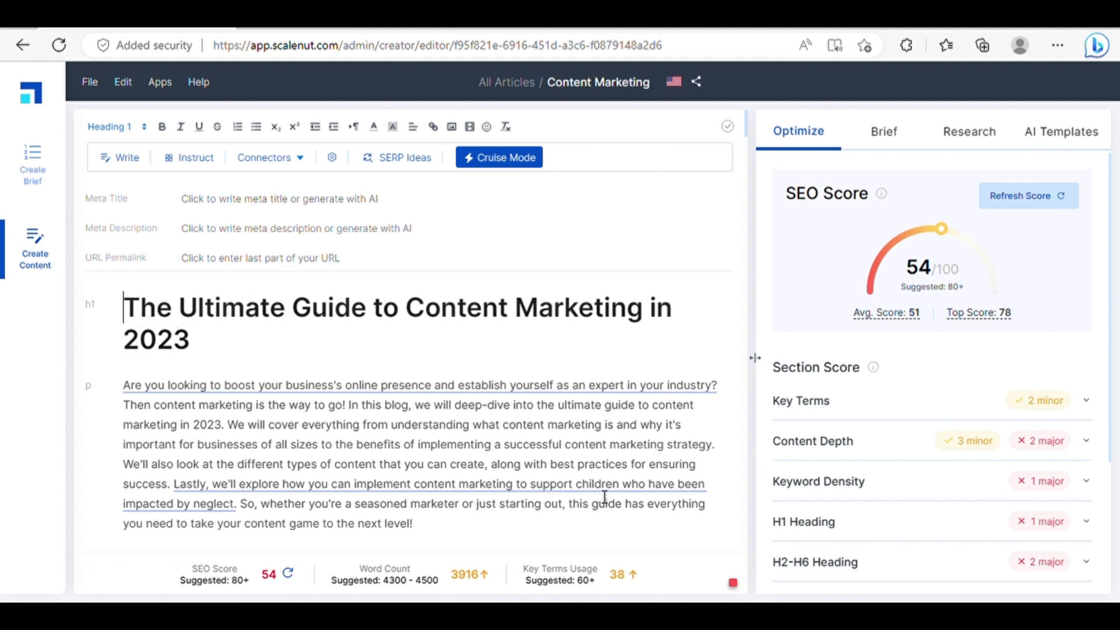
# Step: Read the article from its introduction to the section on businesses of all sizes and refresh the SEO score
pyautogui.scroll(-6, 602, 462)
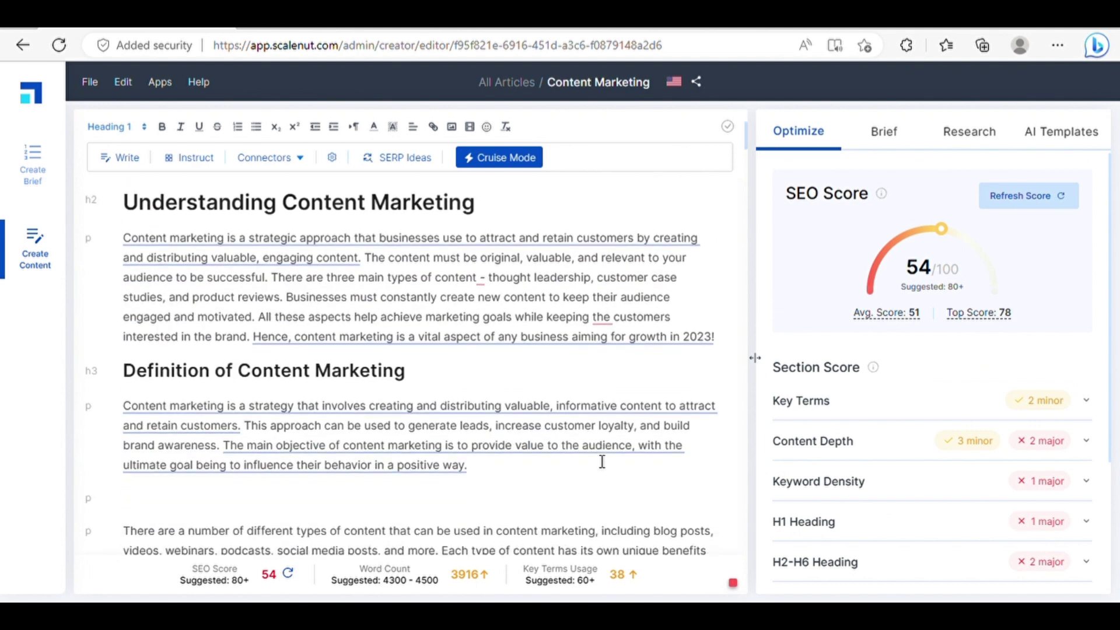
pyautogui.scroll(-9, 602, 461)
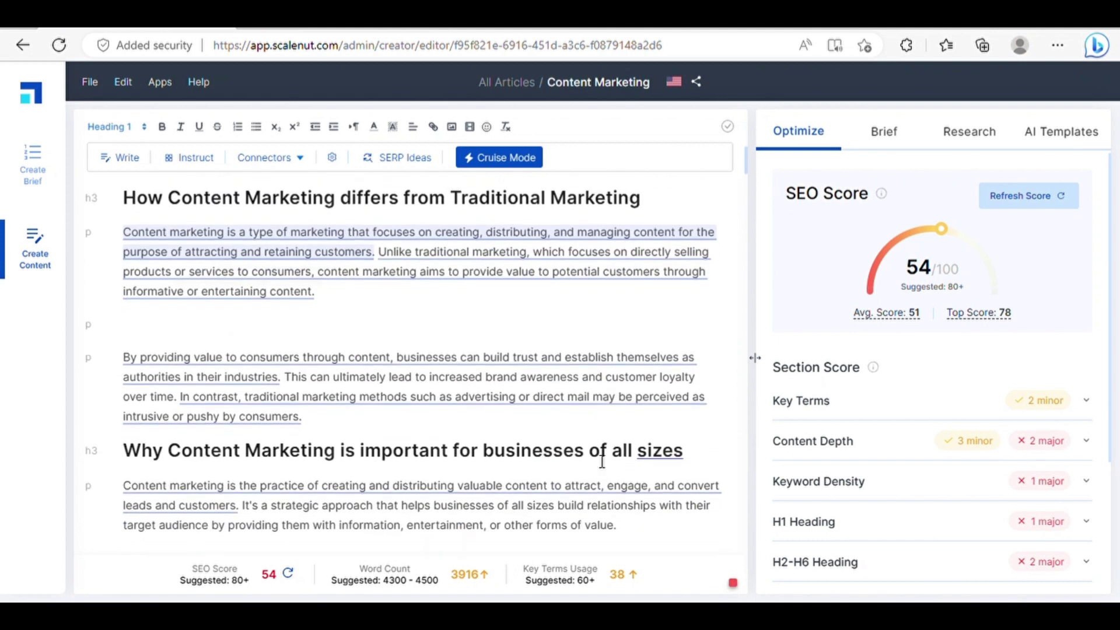
pyautogui.scroll(-2, 603, 461)
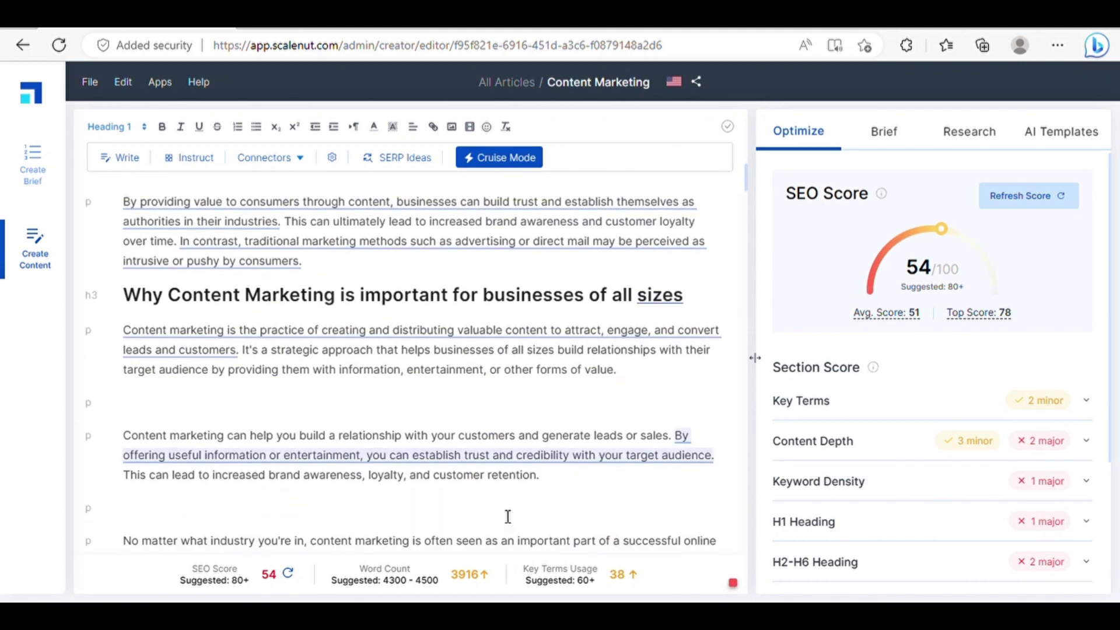
pyautogui.click(289, 574)
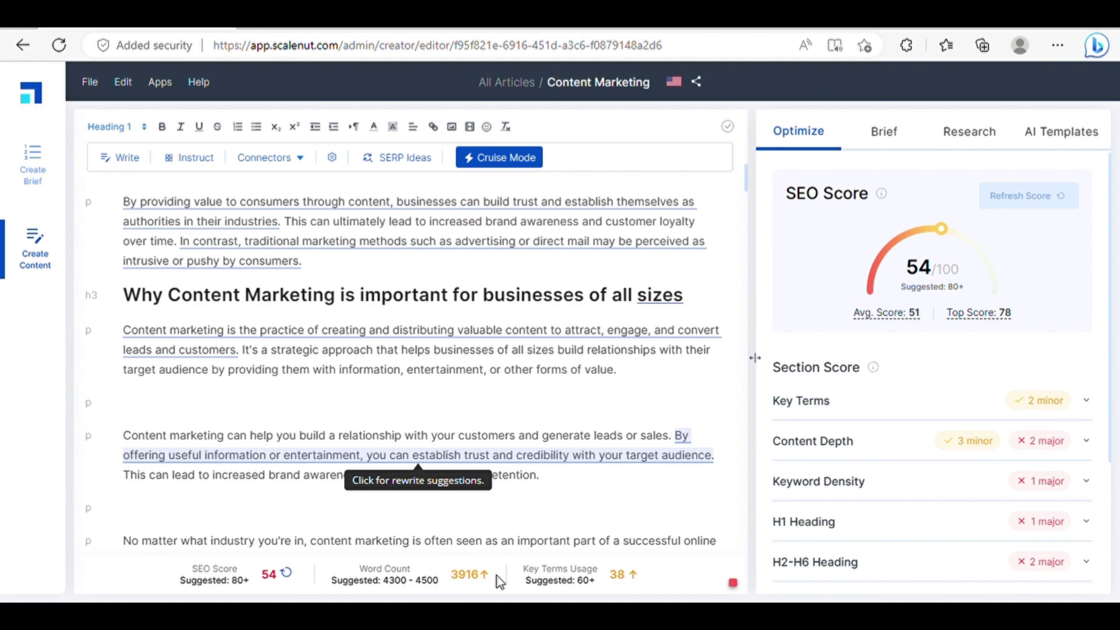
# Step: Skim the article from Benefits of Content Marketing to Encouraging User Engagement and Feedback and go back to its opening sections
pyautogui.scroll(-15, 456, 430)
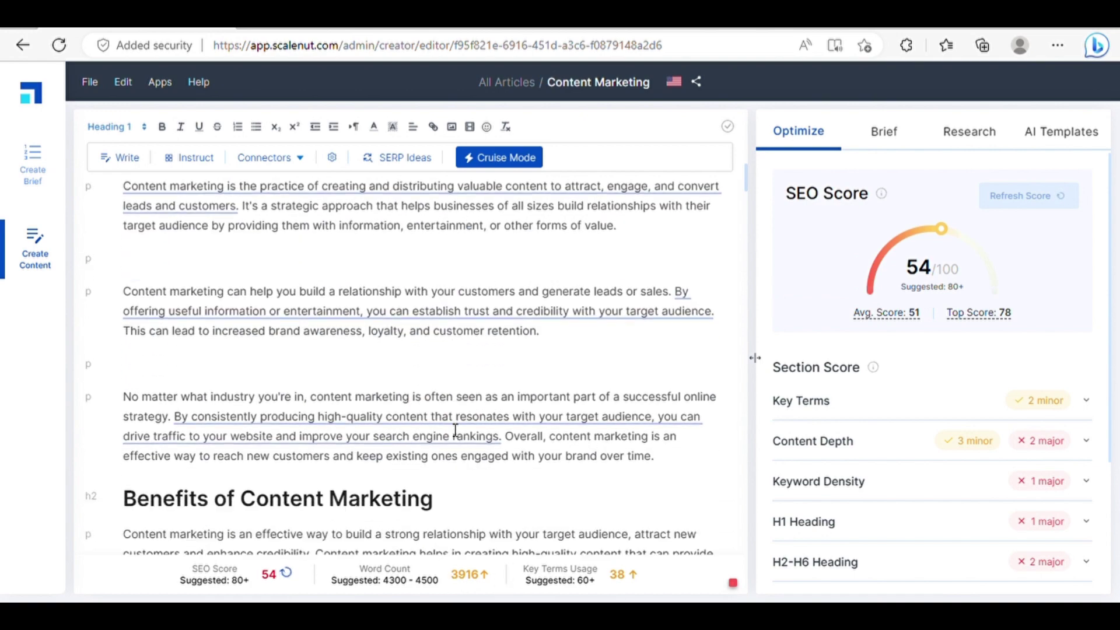
pyautogui.scroll(-14, 455, 429)
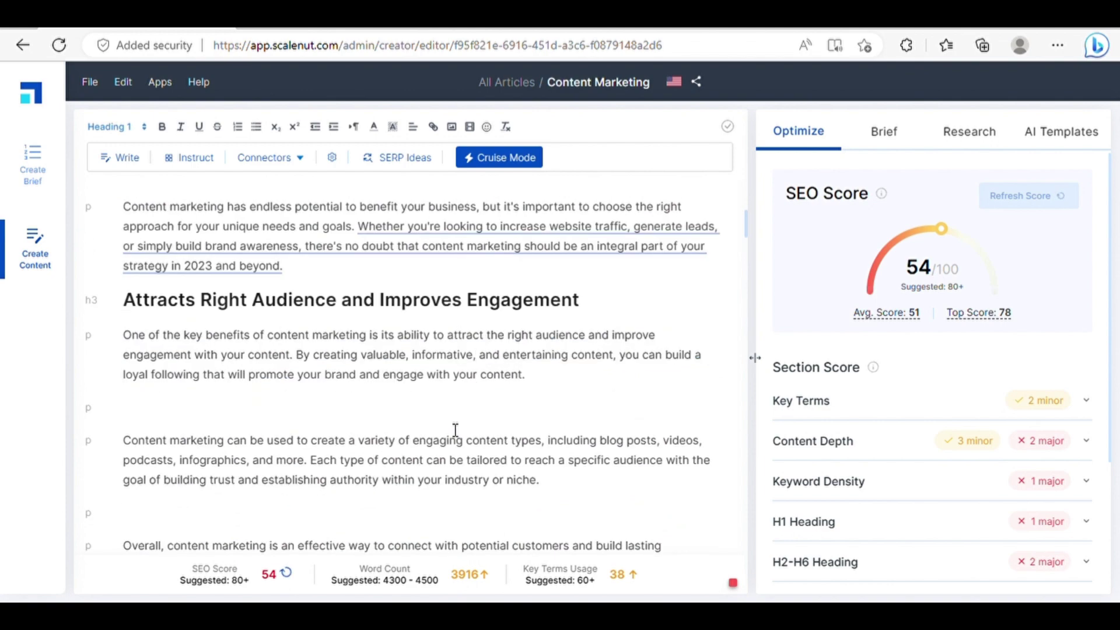
pyautogui.scroll(-15, 455, 430)
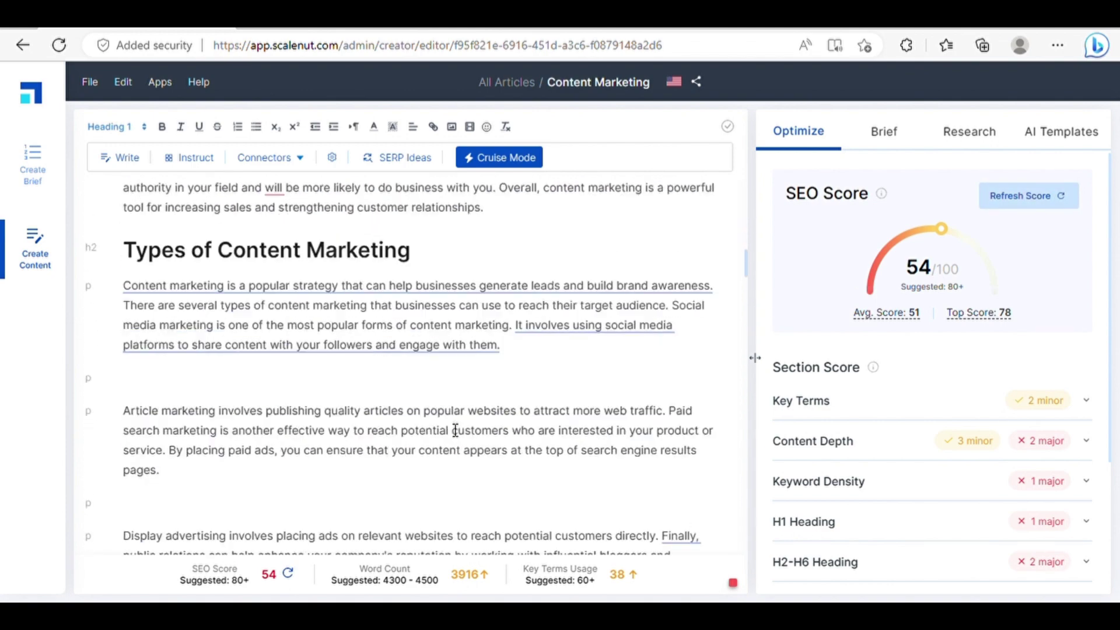
pyautogui.scroll(-15, 455, 430)
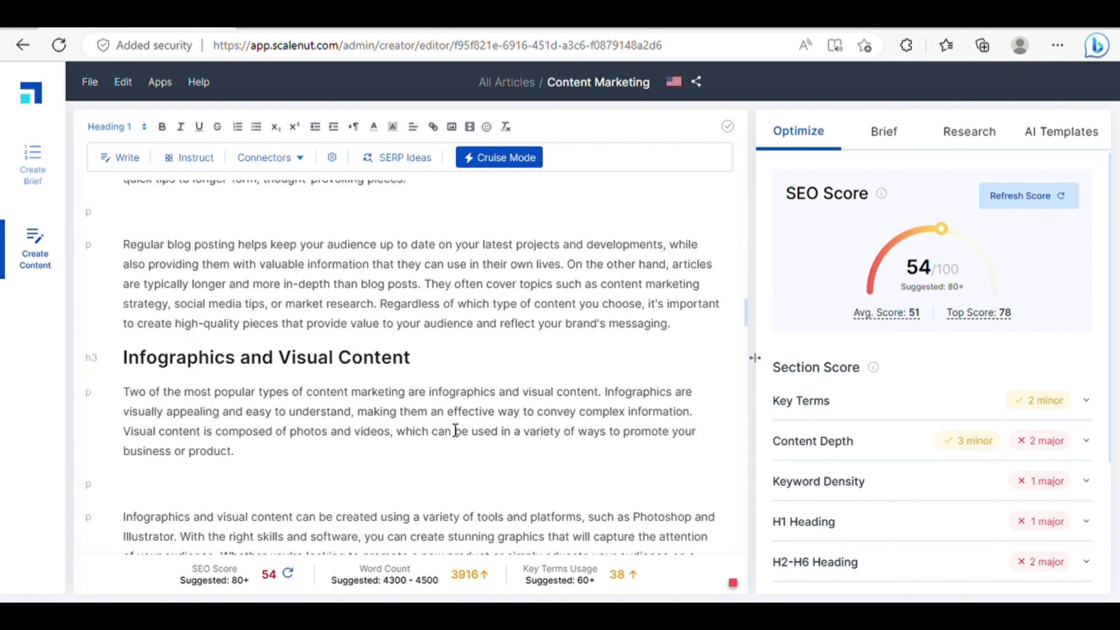
pyautogui.scroll(-15, 459, 429)
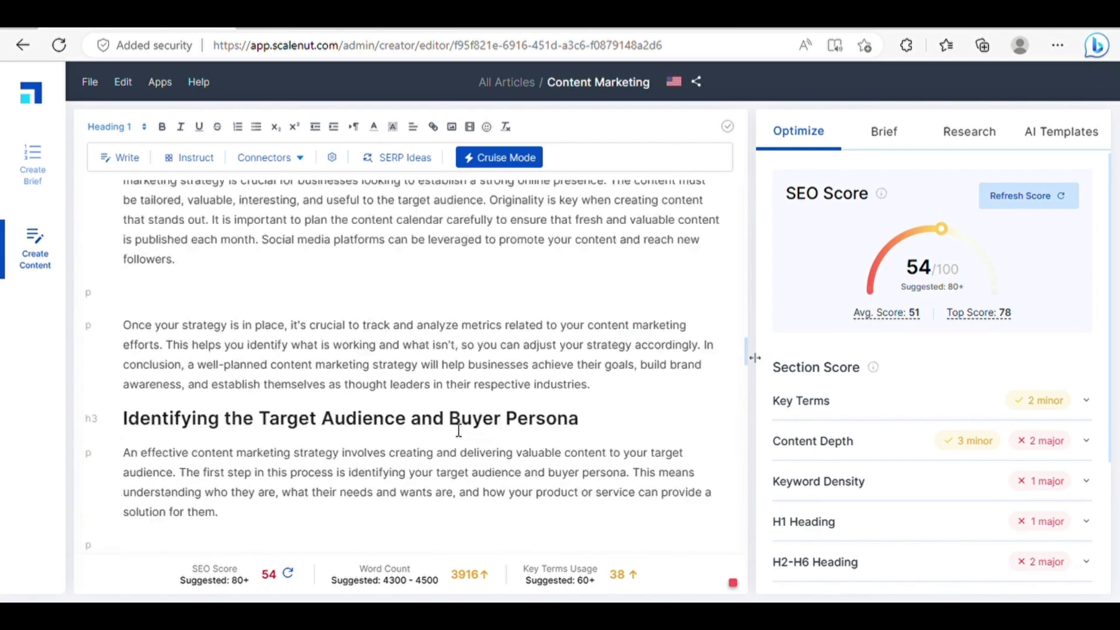
pyautogui.scroll(-15, 458, 429)
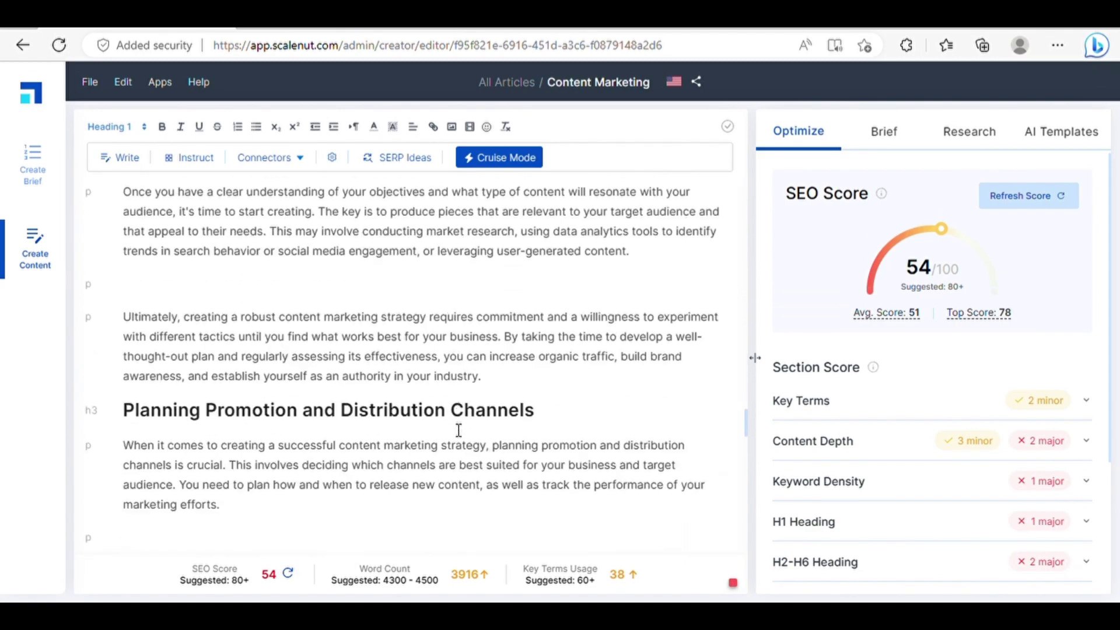
pyautogui.scroll(-15, 459, 429)
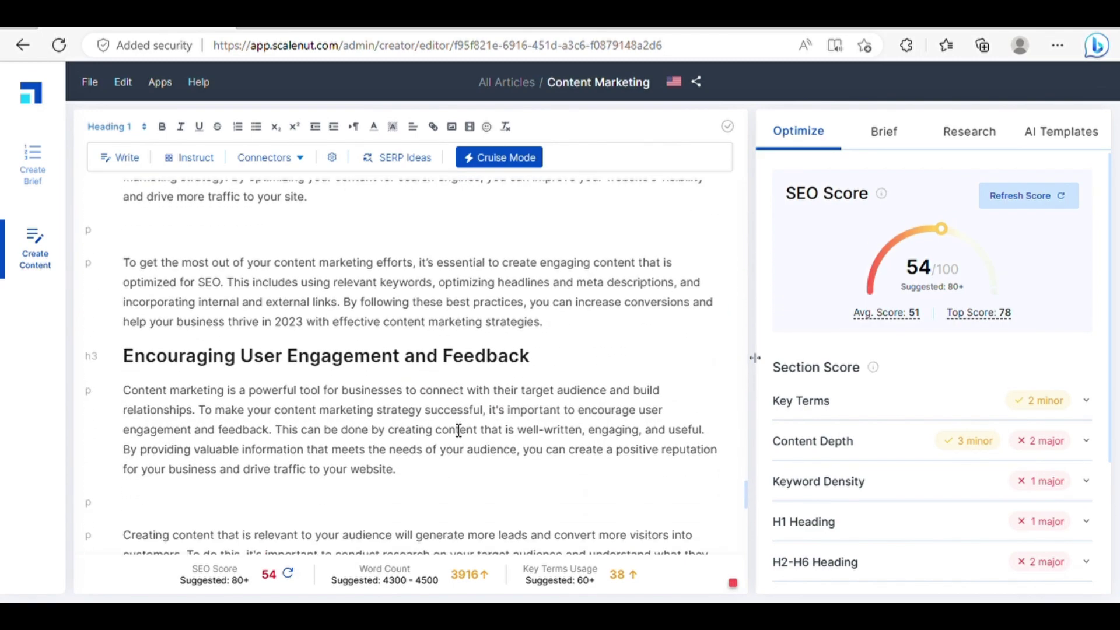
pyautogui.scroll(-5, 459, 430)
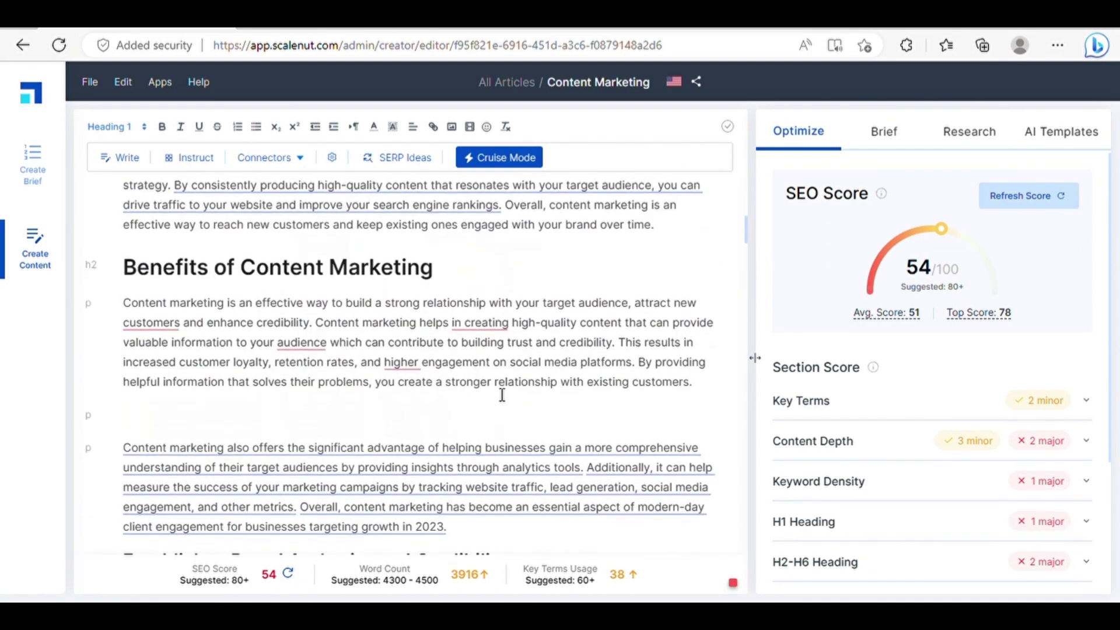
pyautogui.scroll(15, 501, 396)
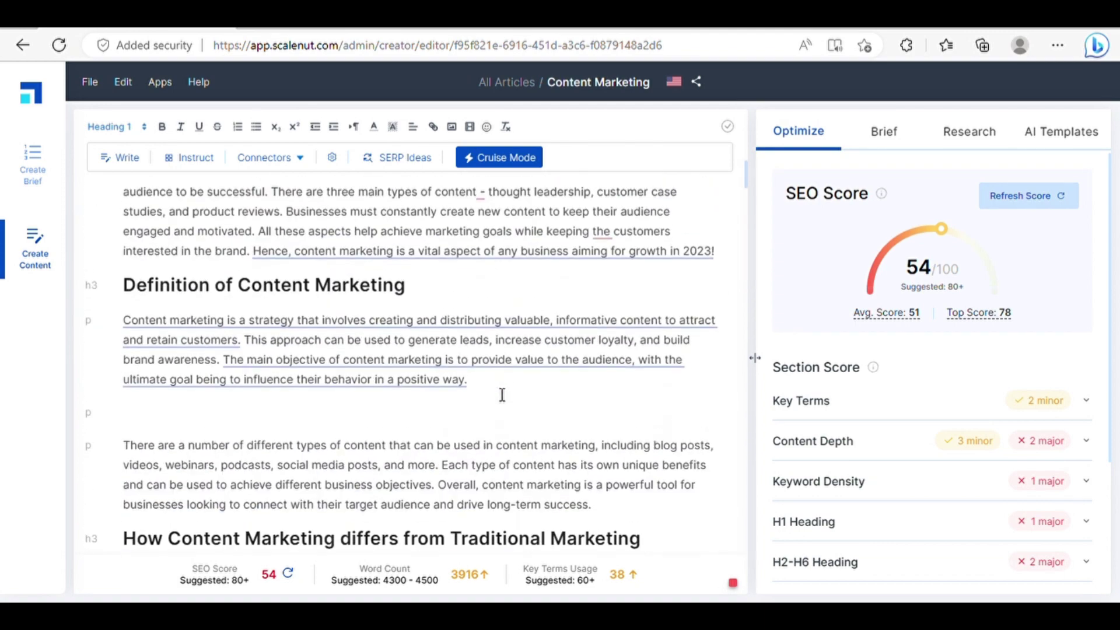
# Step: Return to the start of the Content Marketing article and reread its title and introduction
pyautogui.scroll(10, 502, 396)
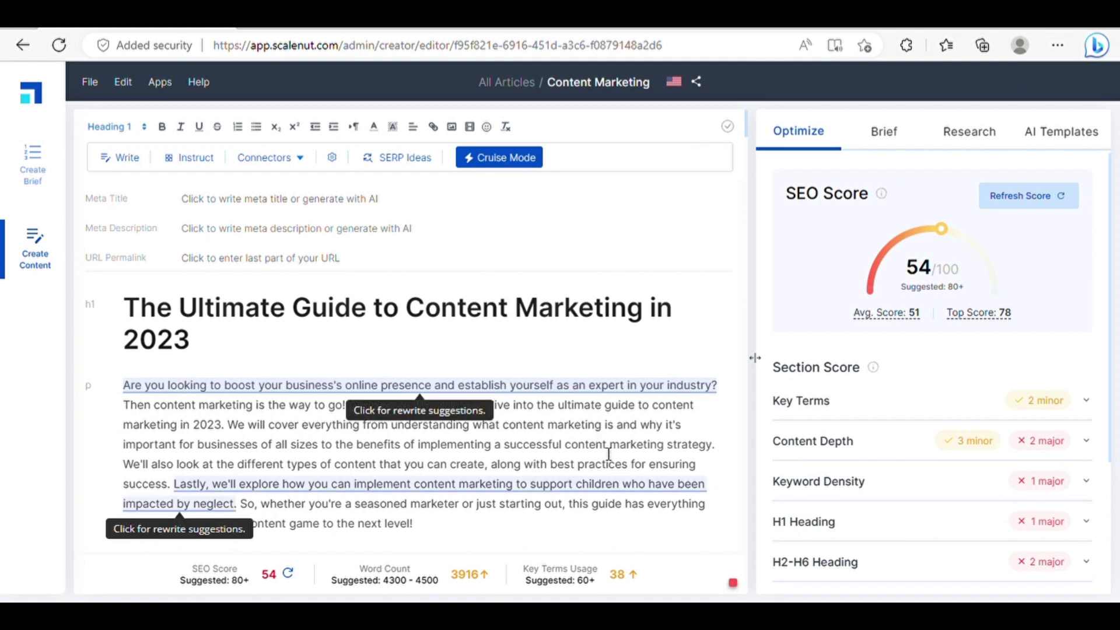
pyautogui.click(723, 453)
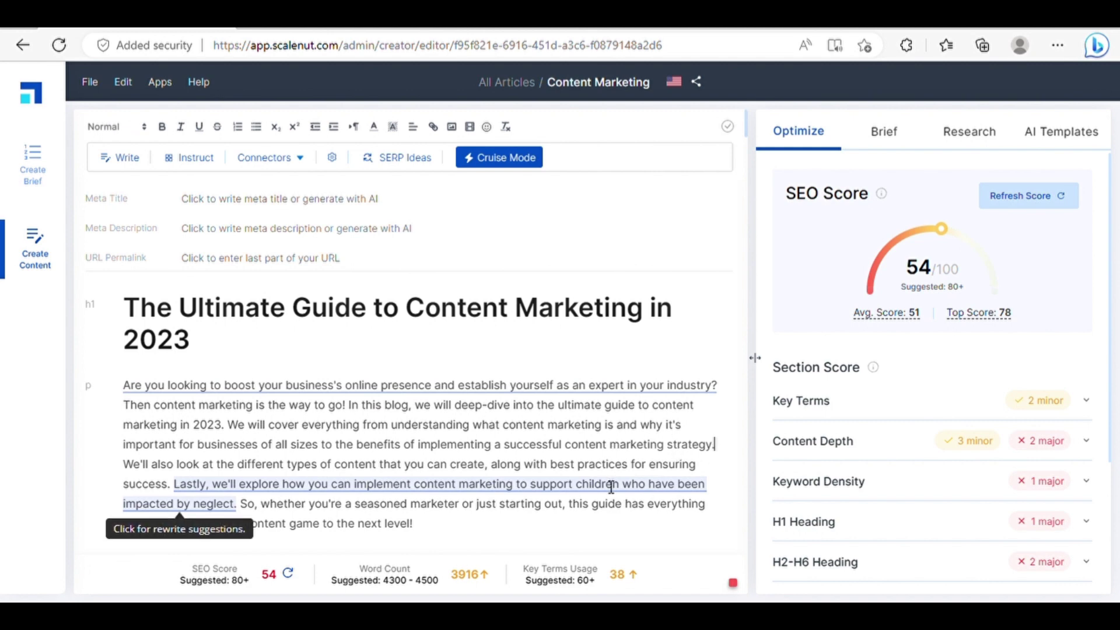
pyautogui.scroll(-3, 560, 433)
pyautogui.scroll(3, 557, 438)
pyautogui.scroll(-4, 557, 438)
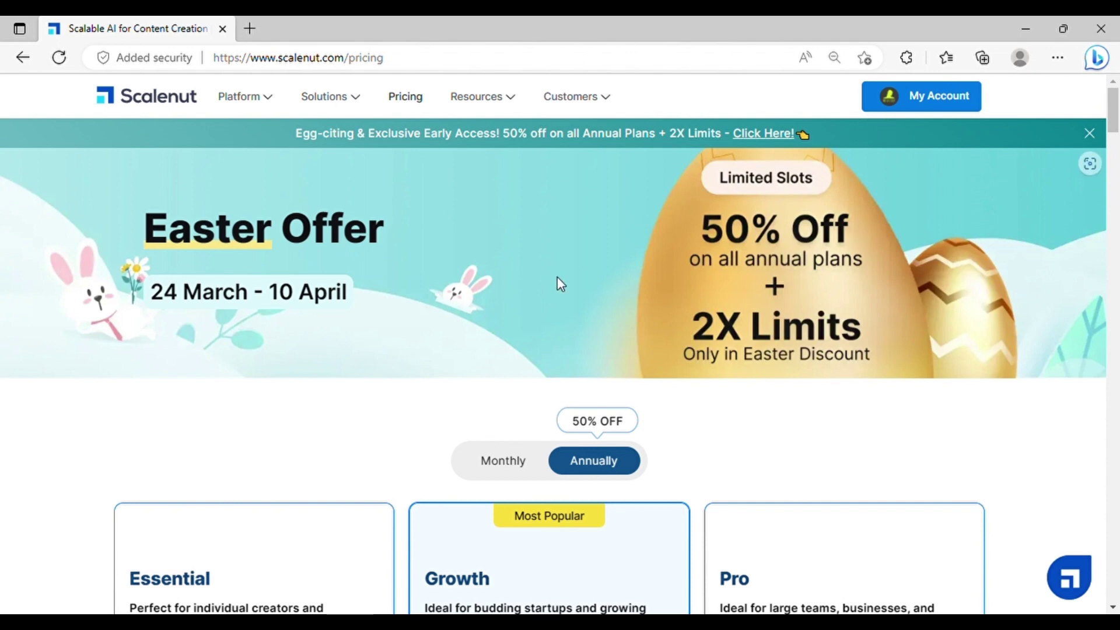
# Step: Examine the discounted annual prices of the Essential, Growth and Pro plans on the Scalenut pricing page
pyautogui.scroll(-5, 557, 278)
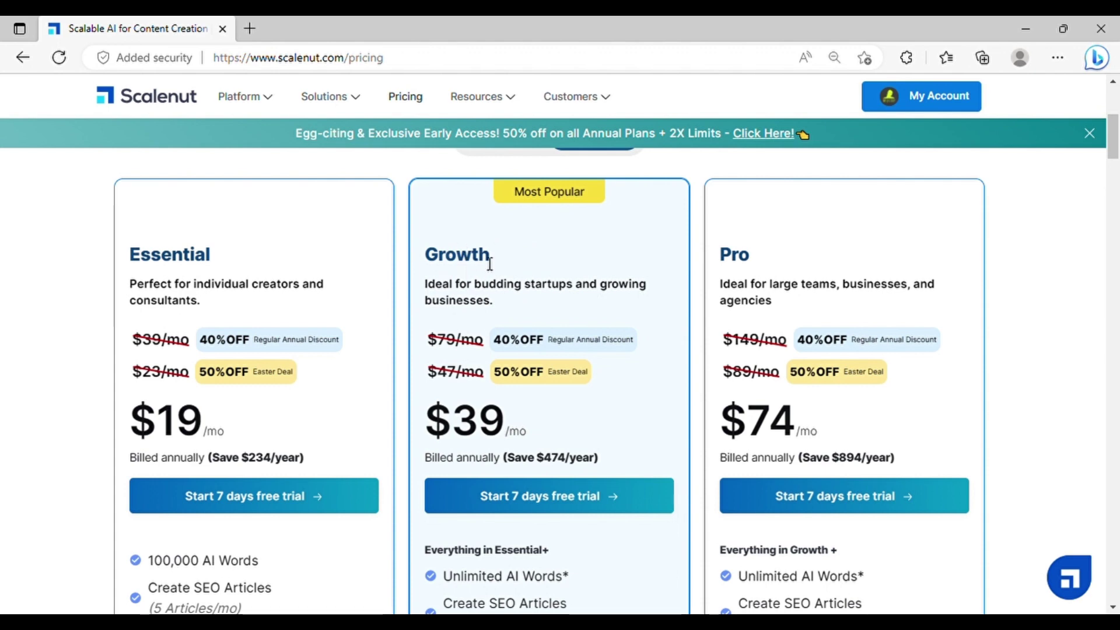
pyautogui.scroll(3, 561, 299)
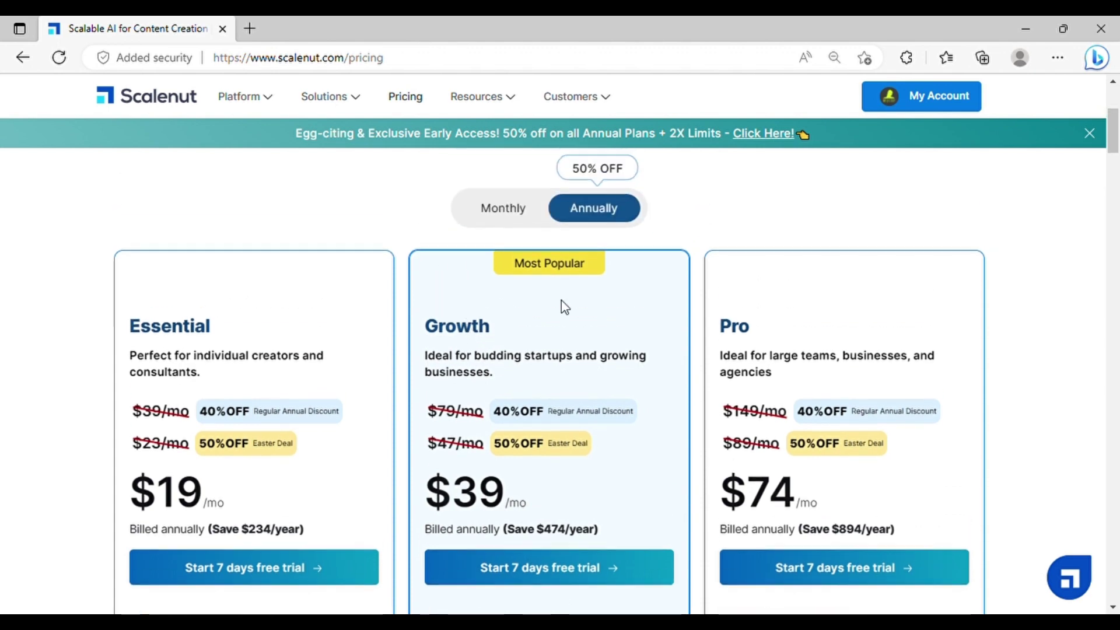
pyautogui.scroll(-1, 565, 315)
pyautogui.scroll(1, 563, 309)
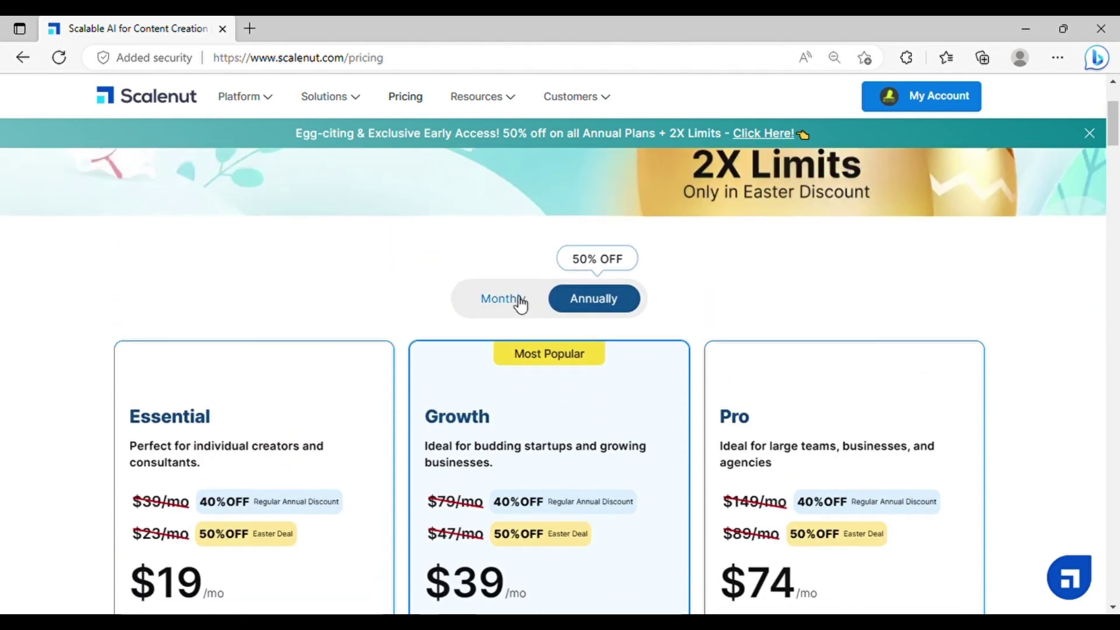
# Step: Show the monthly prices of the three plans for comparison and switch back to annual billing
pyautogui.click(520, 301)
pyautogui.scroll(-2, 502, 373)
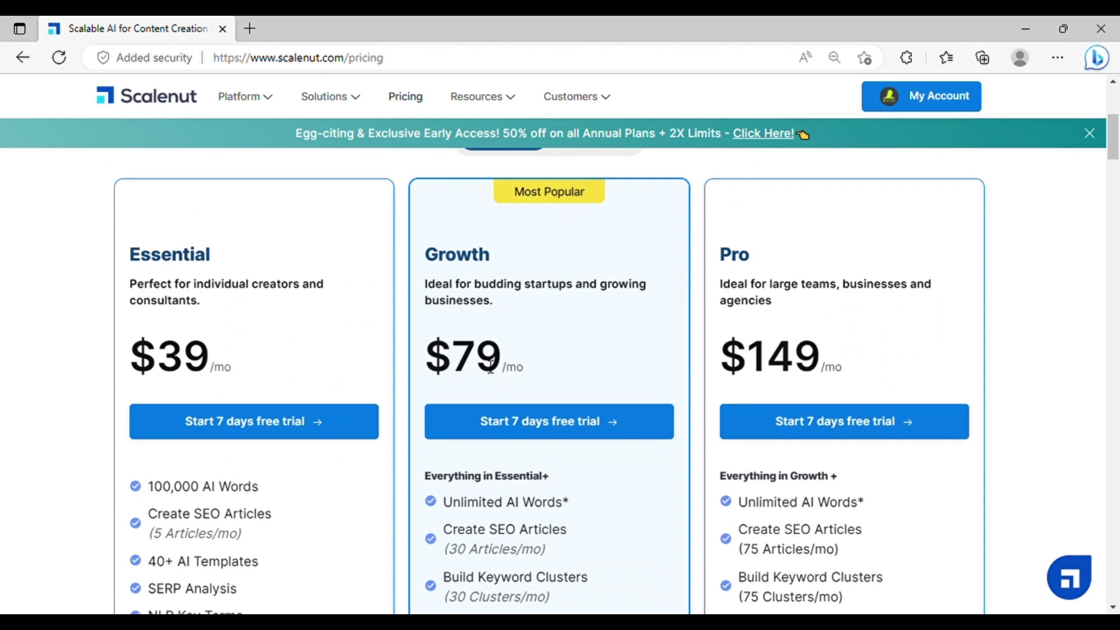
pyautogui.scroll(1, 491, 367)
pyautogui.click(598, 224)
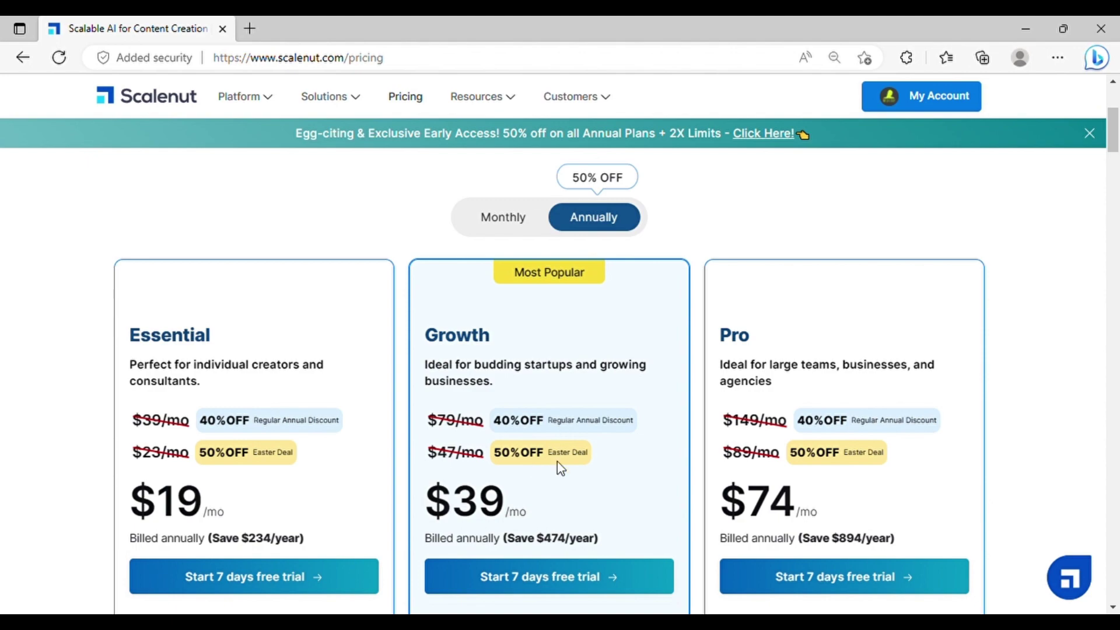
# Step: Highlight the Growth plan's Easter Deal label and compare the features included in the Essential, Growth and Pro plans
pyautogui.moveTo(548, 454); pyautogui.dragTo(593, 456)
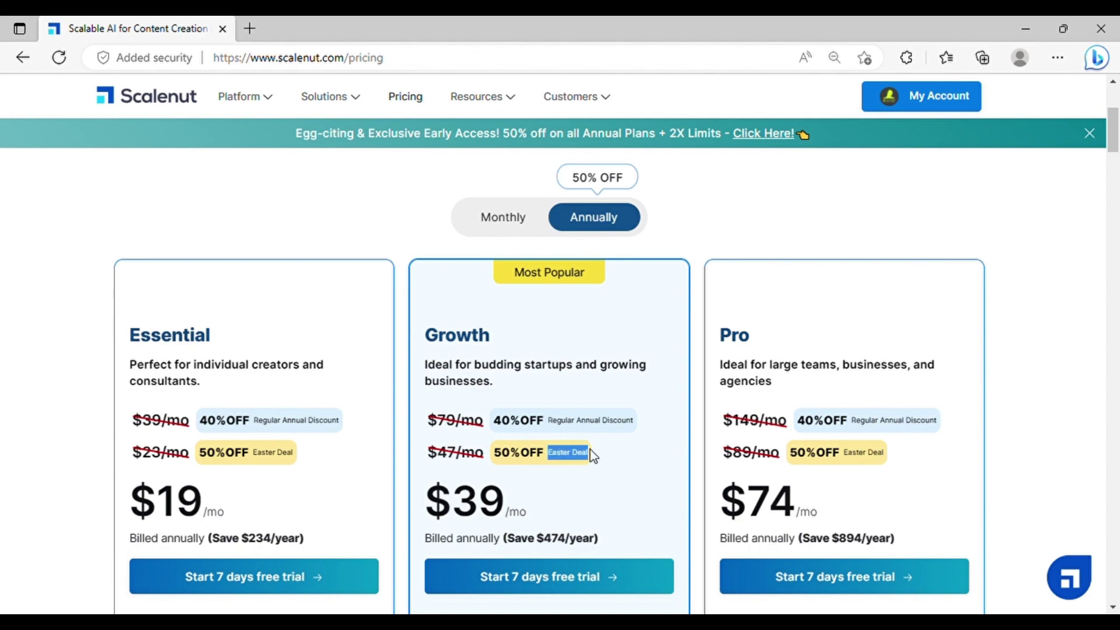
pyautogui.click(590, 491)
pyautogui.scroll(-6, 586, 492)
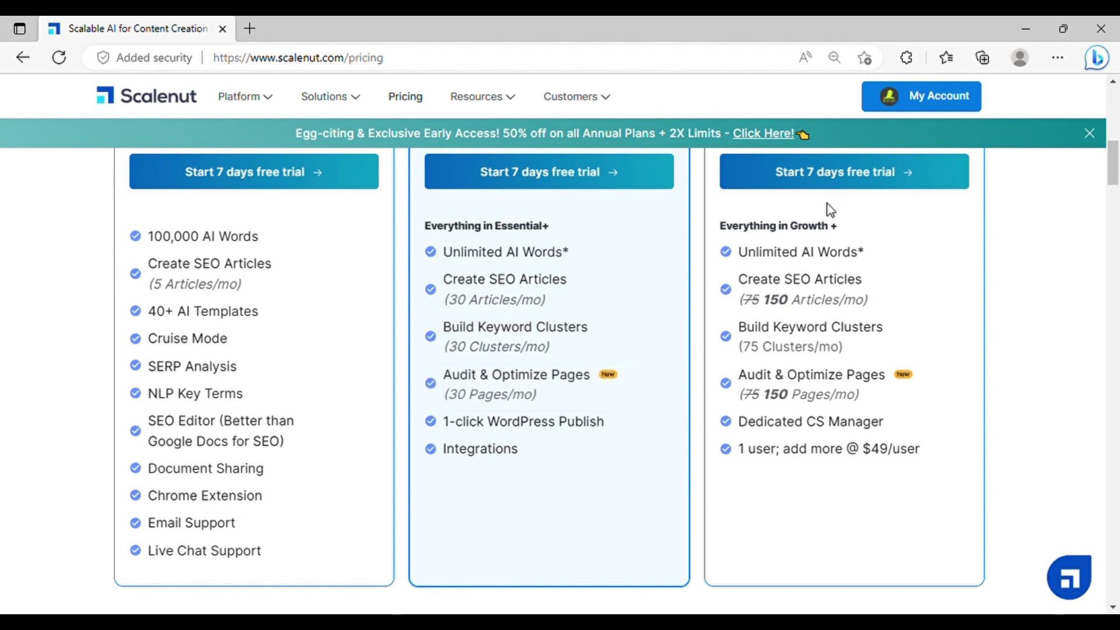
pyautogui.scroll(5, 827, 205)
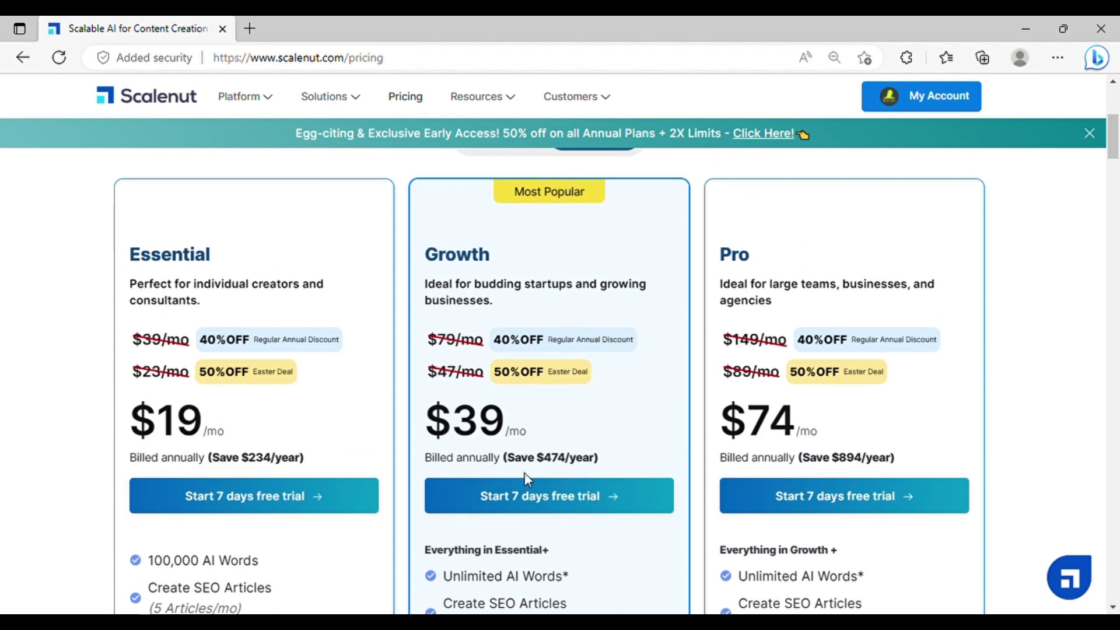
# Step: Go back to the Scalenut home page and view the options offered under Resources and Customers
pyautogui.hotkey('alt', 'Left')
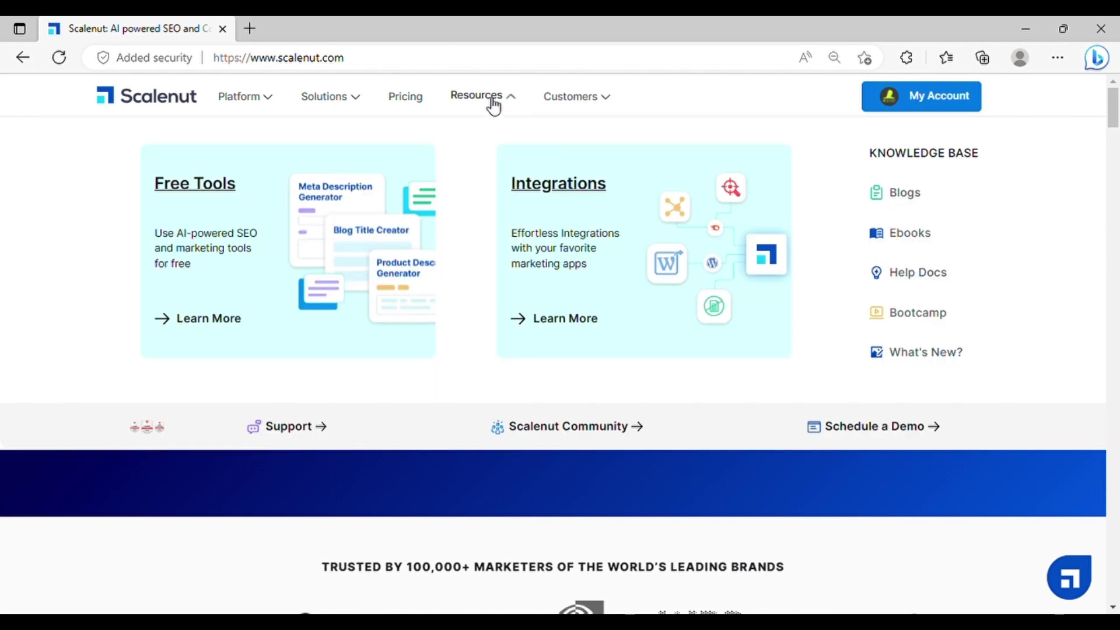
pyautogui.moveTo(586, 100)
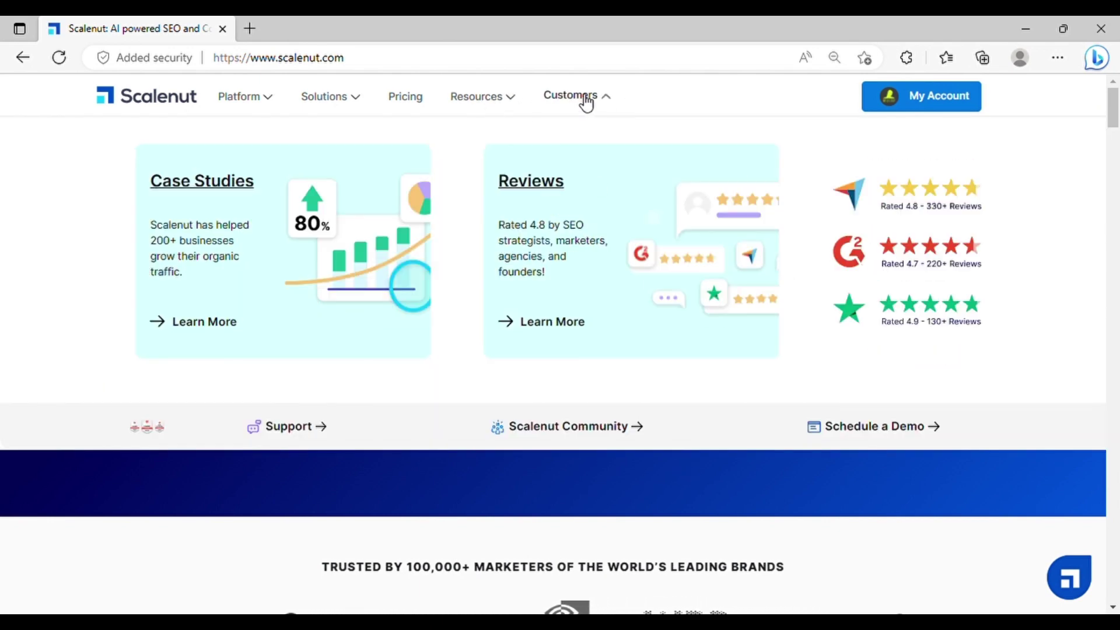